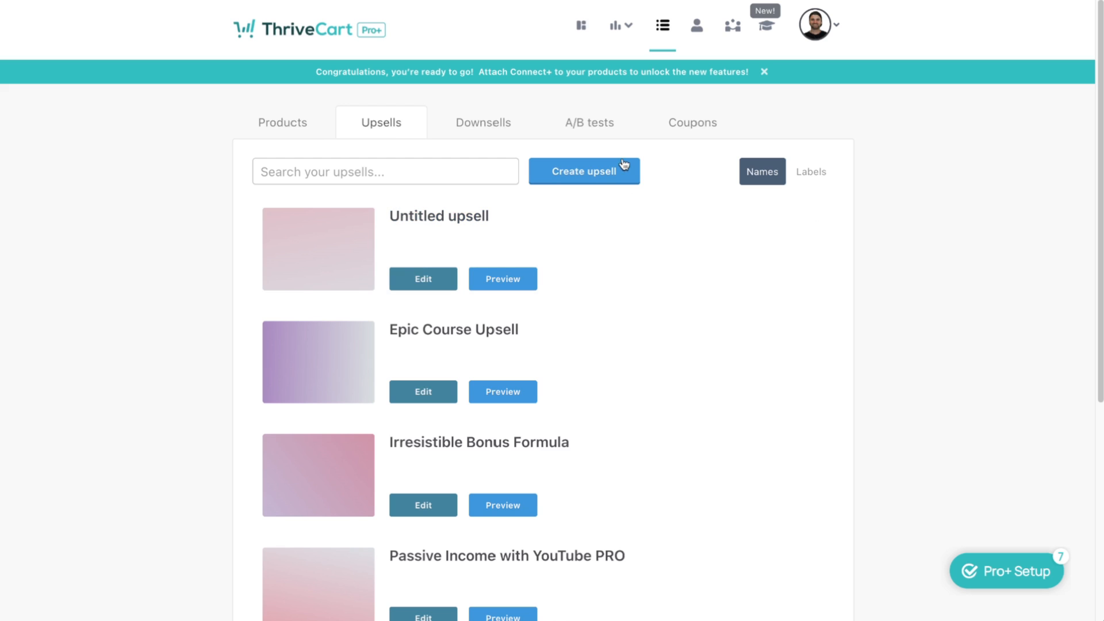
Create a new upsell named and labelled 'Epic Course Demo', then continue to pricing
click(610, 171)
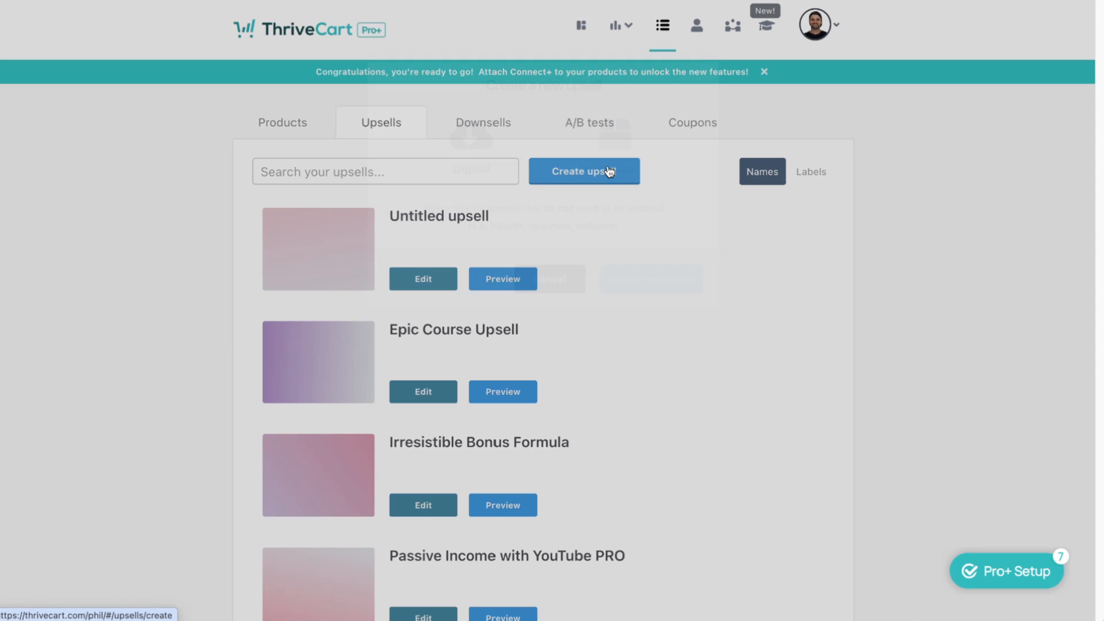
click(648, 278)
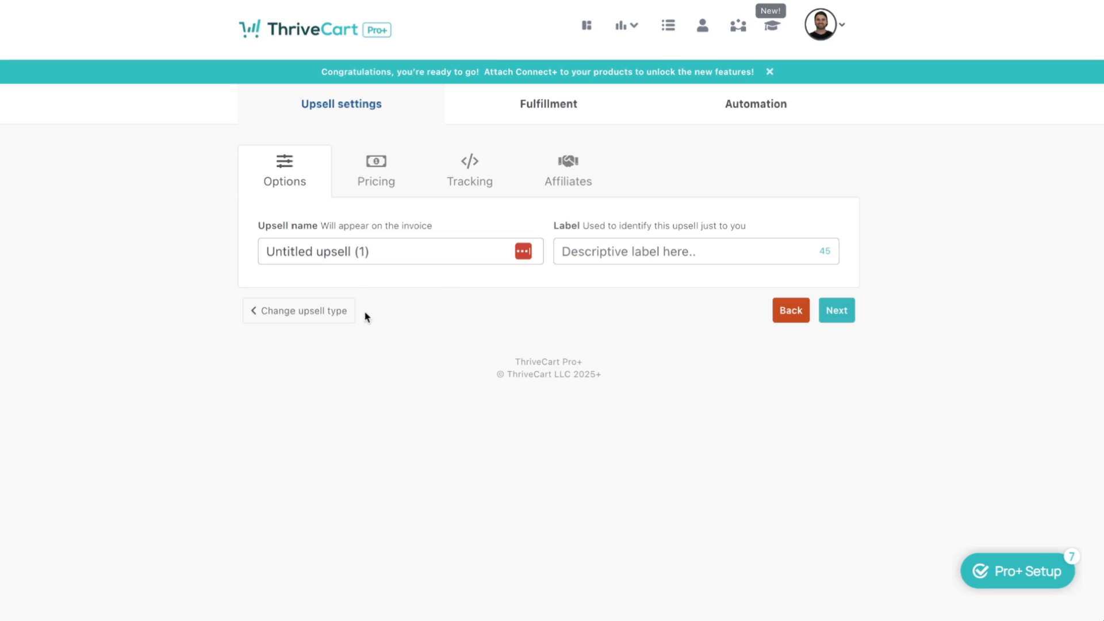
click(340, 263)
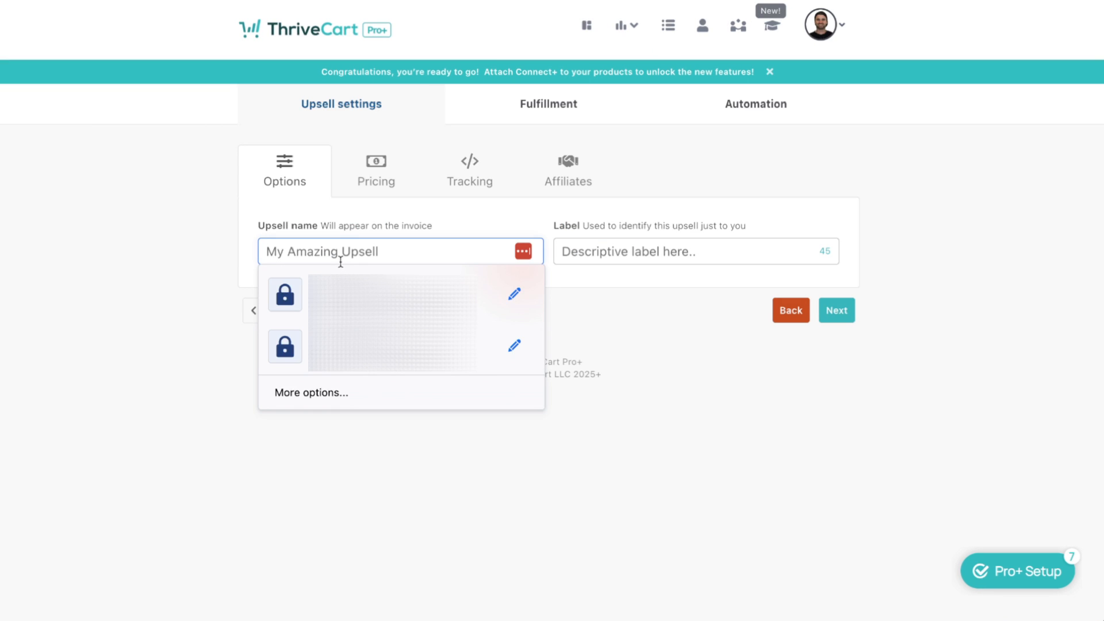
text(Epic Cour)
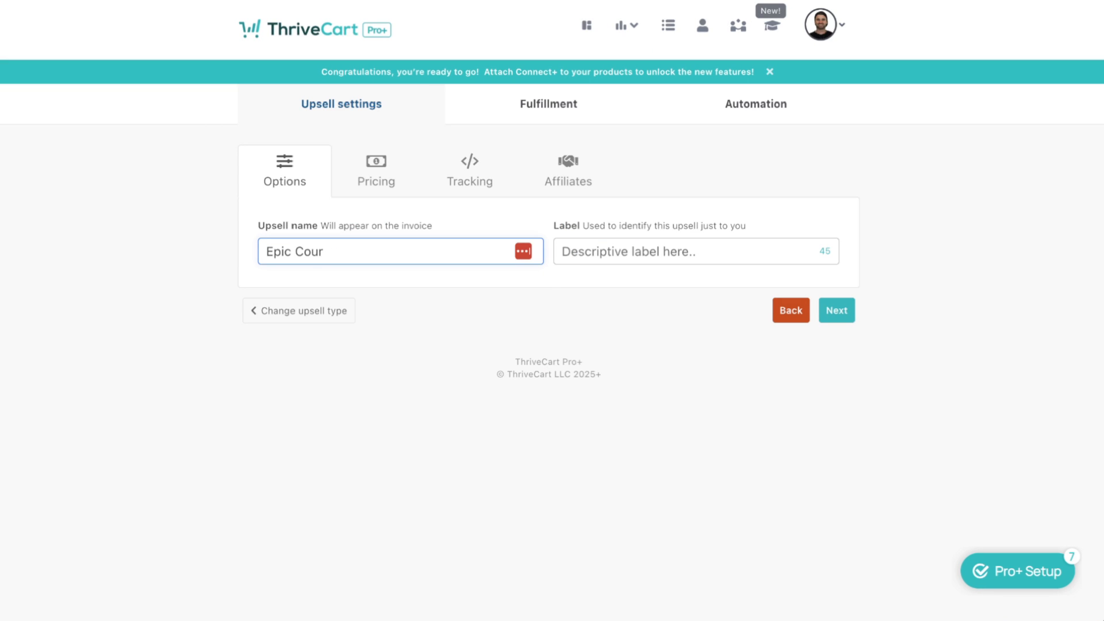
text(se Demo)
drag(379, 252, 254, 251)
key(ctrl+c)
click(582, 247)
key(ctrl+v)
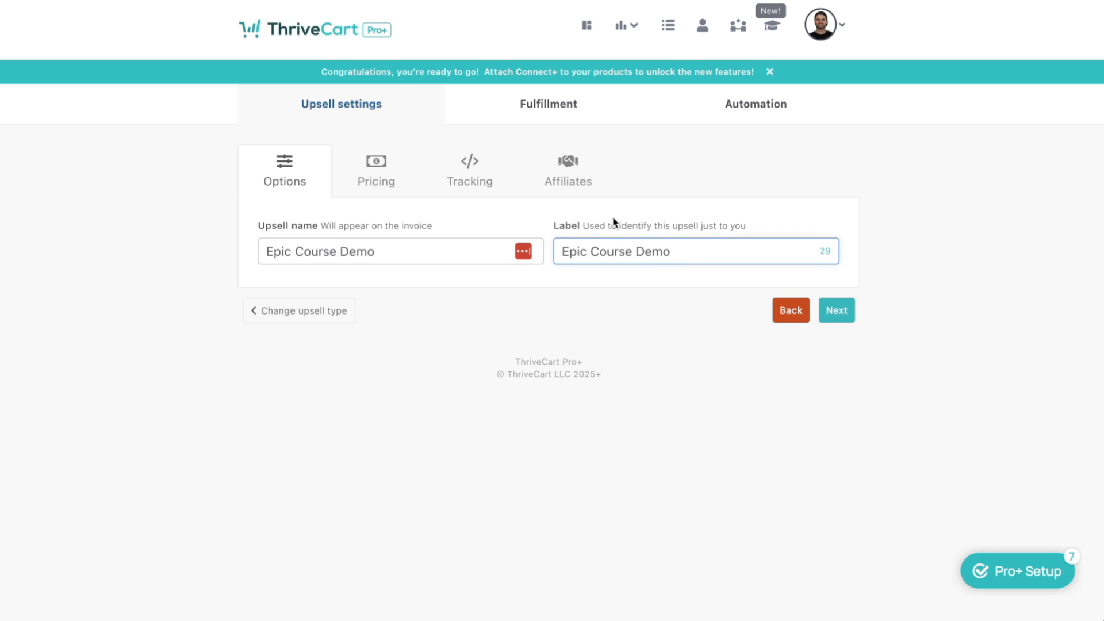
click(836, 314)
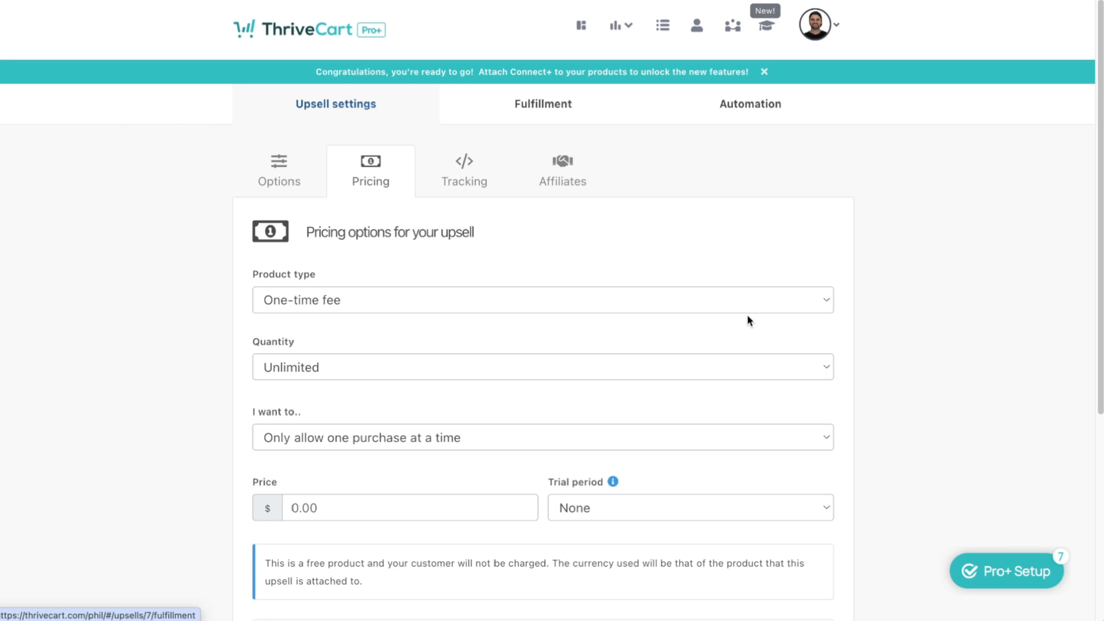
Set the Epic Course Demo upsell price to $47 one-time
scroll(350, 477, down, 1)
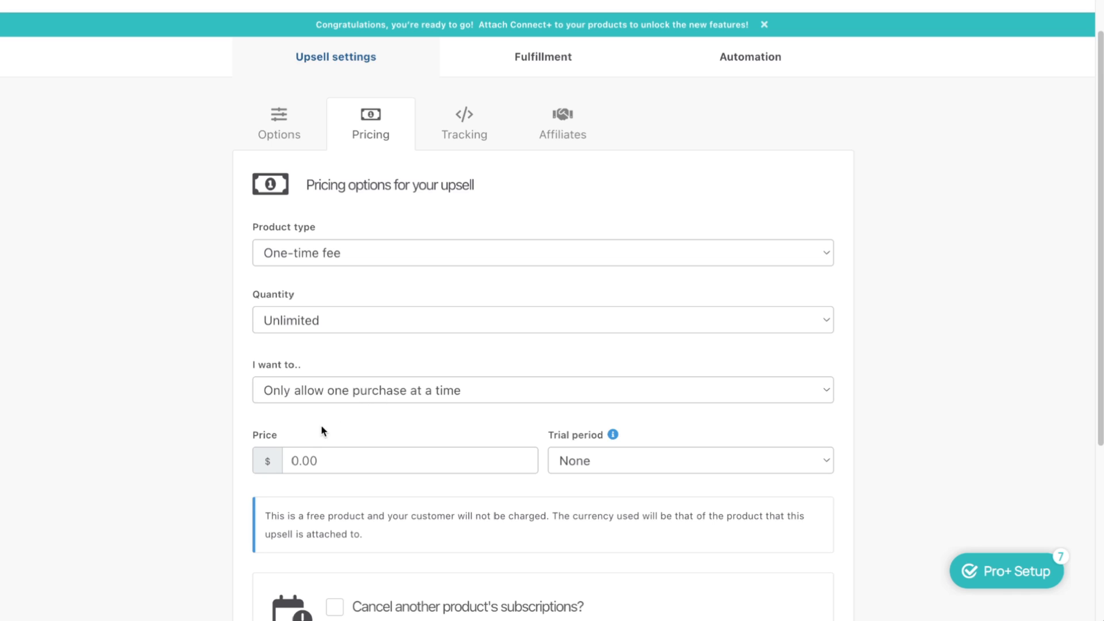
click(283, 455)
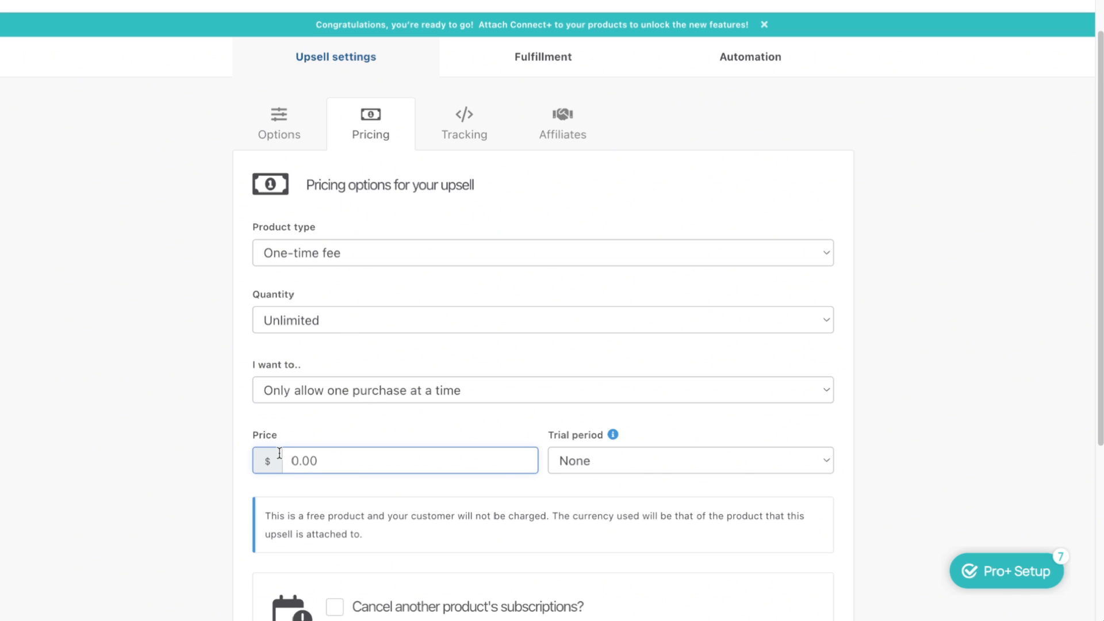
text(47)
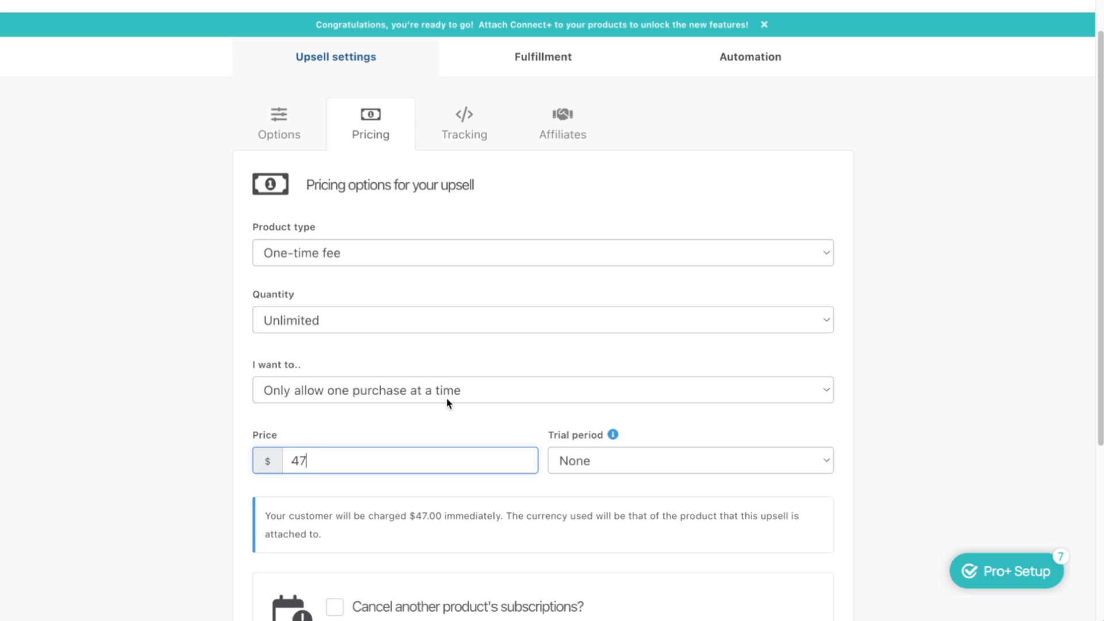
scroll(546, 351, down, 5)
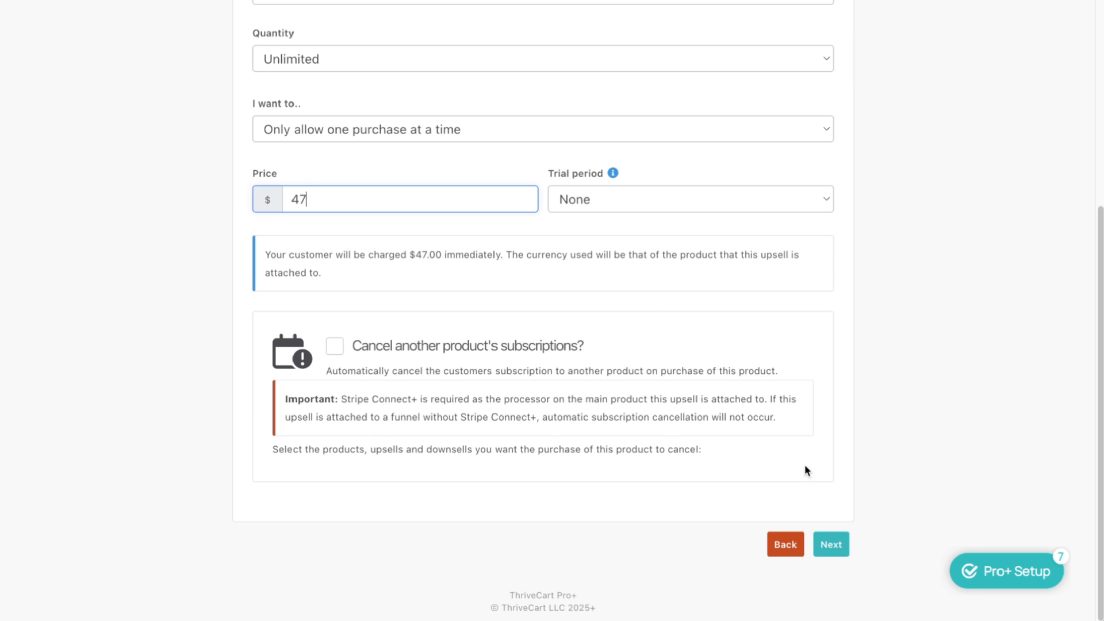
scroll(555, 226, up, 3)
scroll(733, 520, down, 3)
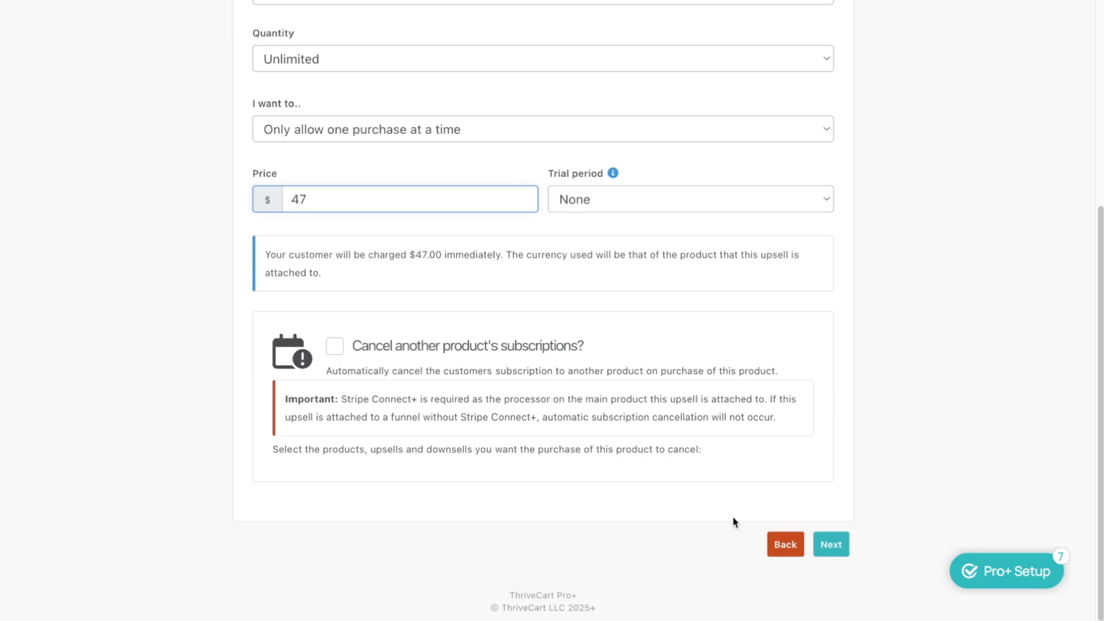
click(833, 545)
Leave the offer-page tracking code and affiliate settings off, continuing to fulfillment
click(592, 234)
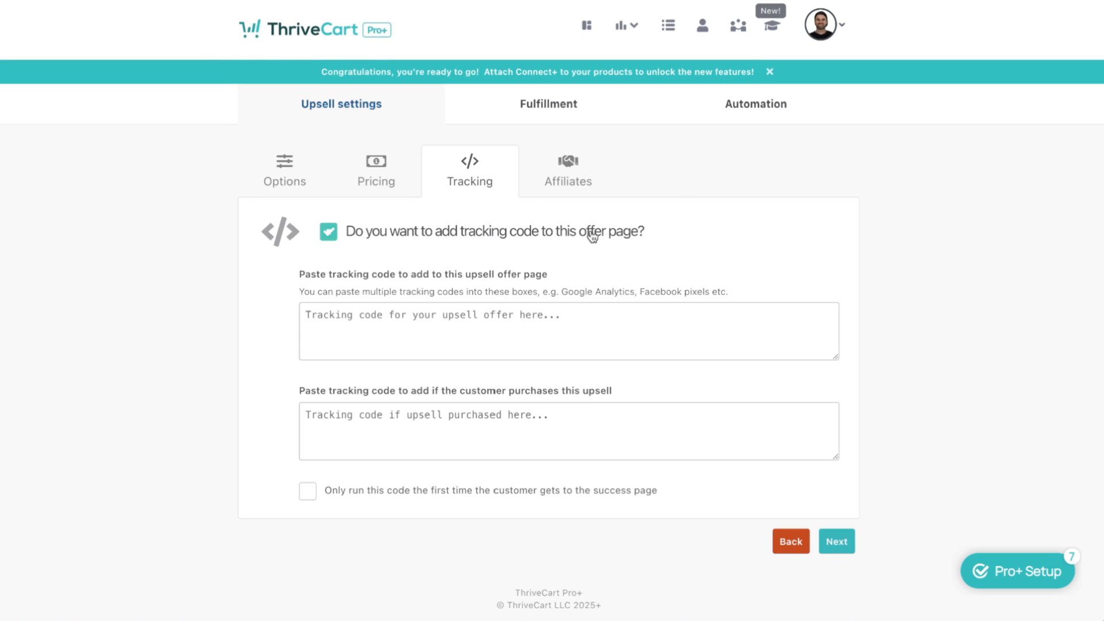
click(587, 236)
click(835, 288)
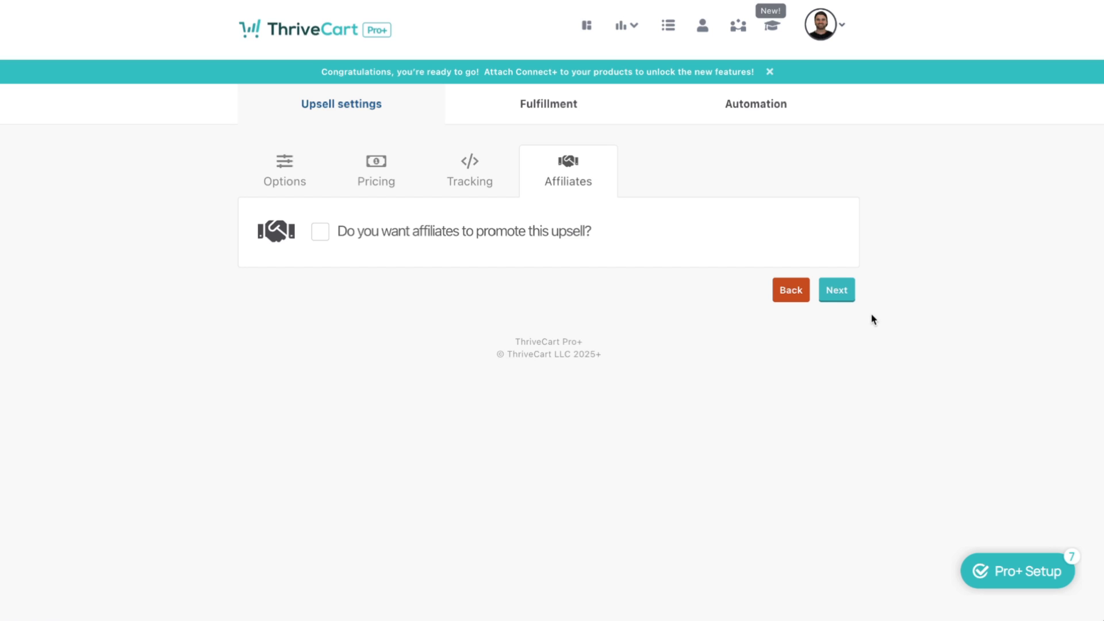
click(839, 292)
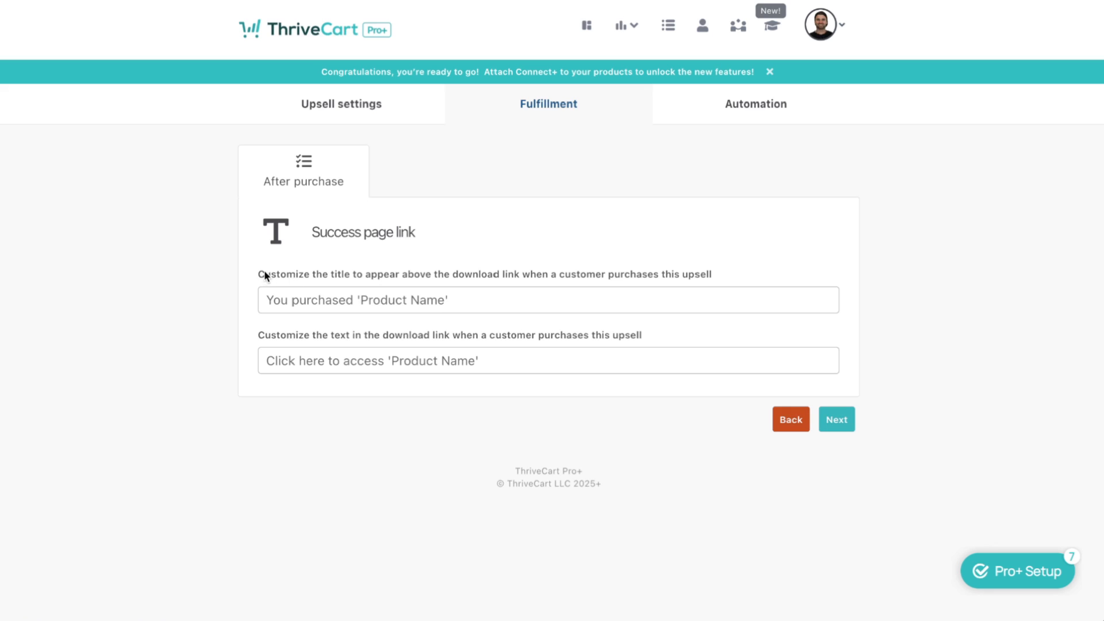
Set the success-page title to the bonus-course enrolment message and link text 'Check your email for enrolment info'
click(346, 293)
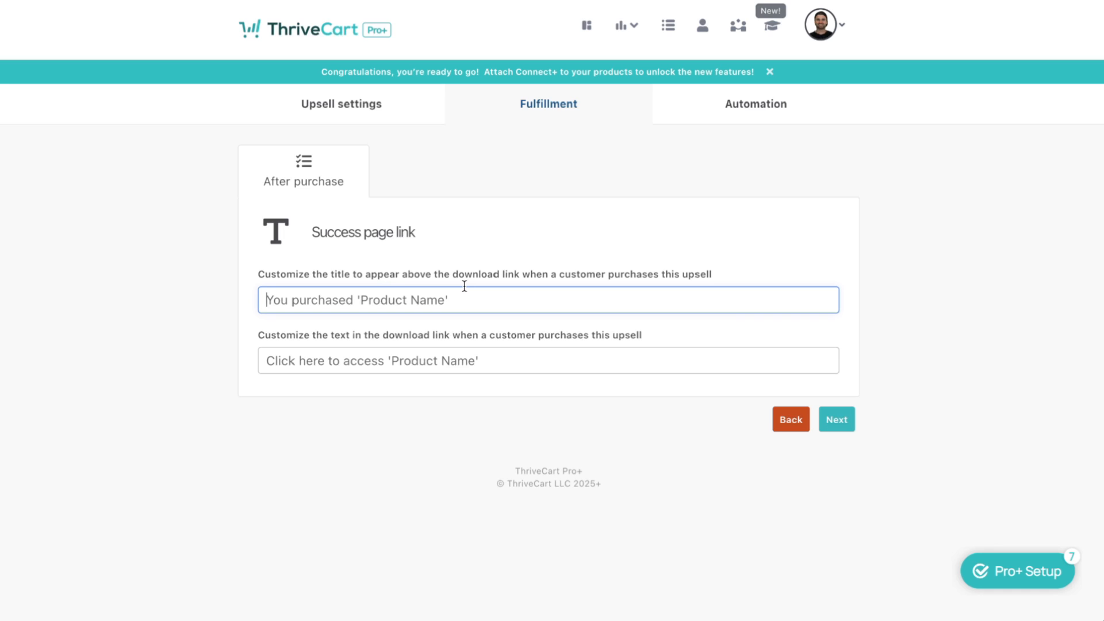
text(You have been enrol)
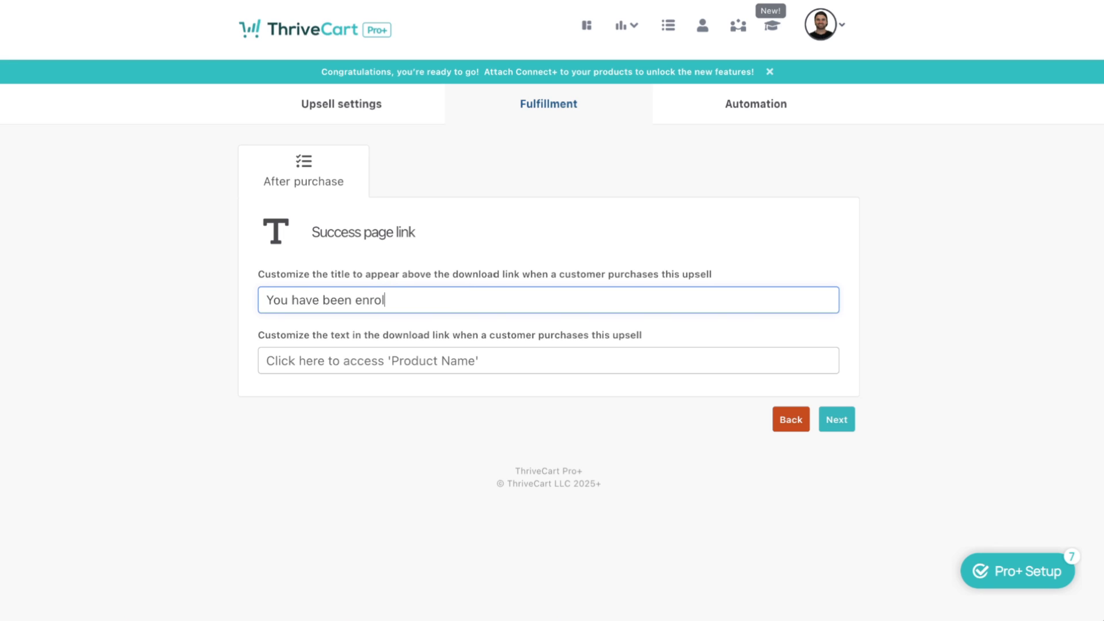
text(led into the bonus)
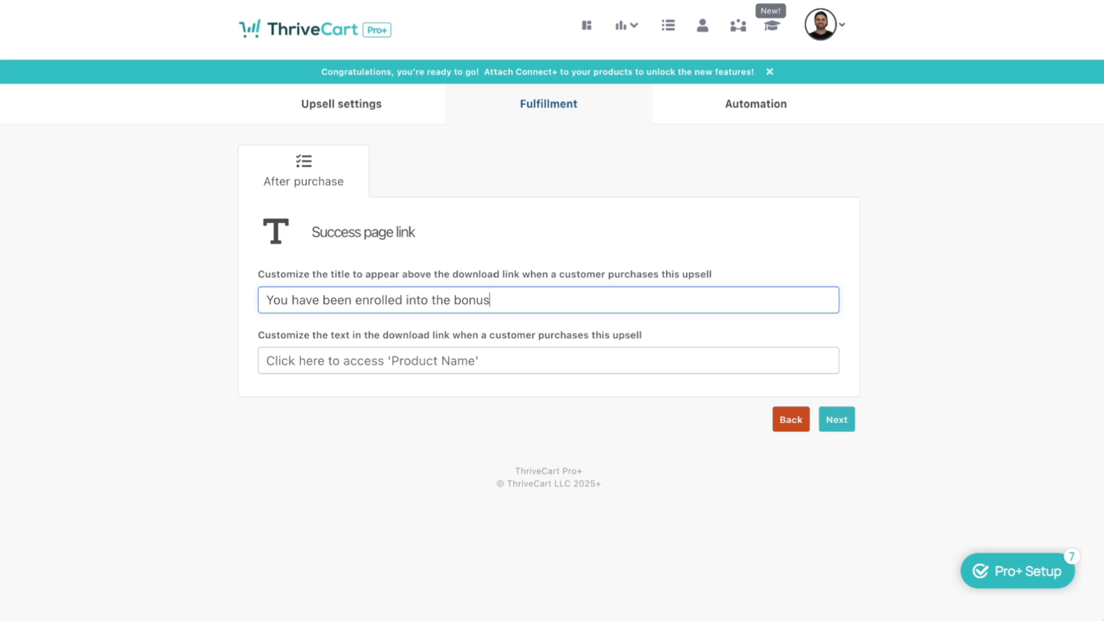
text( course, check y)
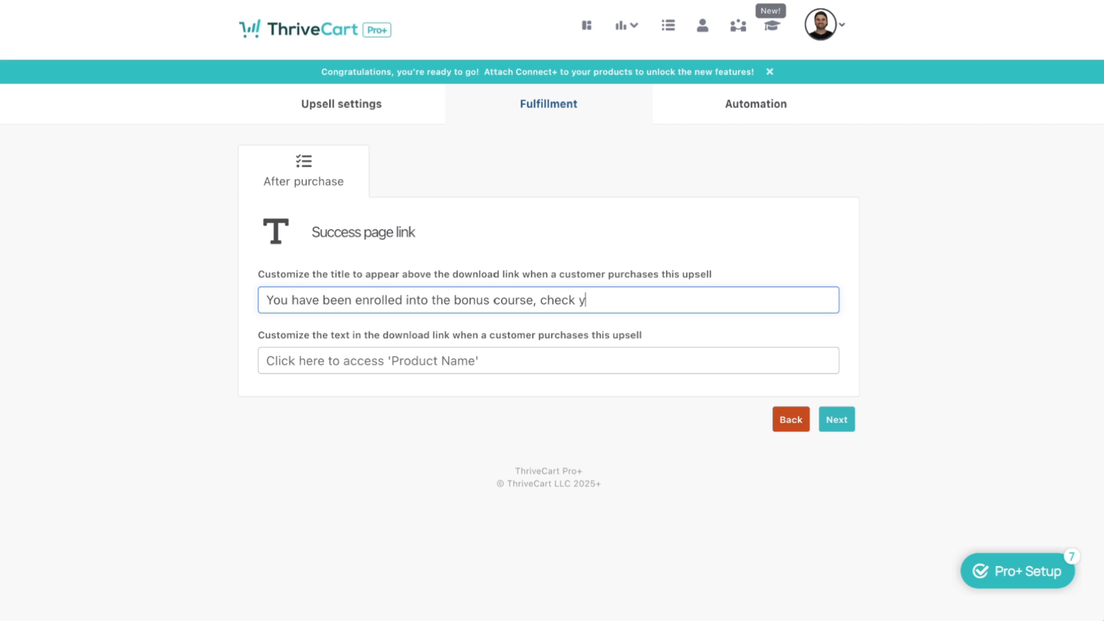
text(our email for more inf)
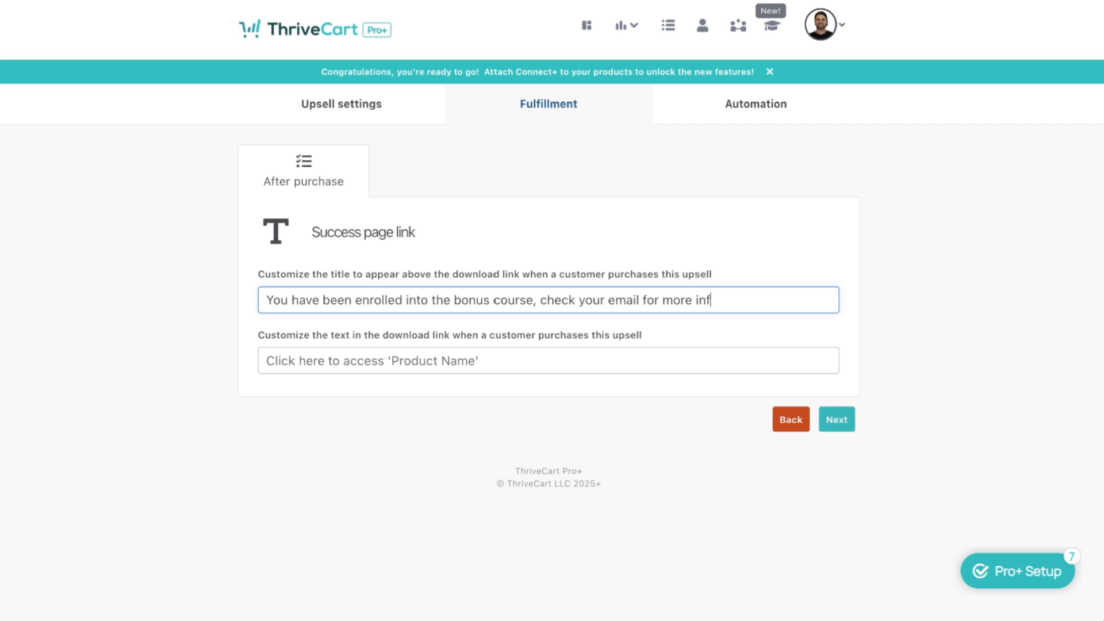
text(o)
key(Tab)
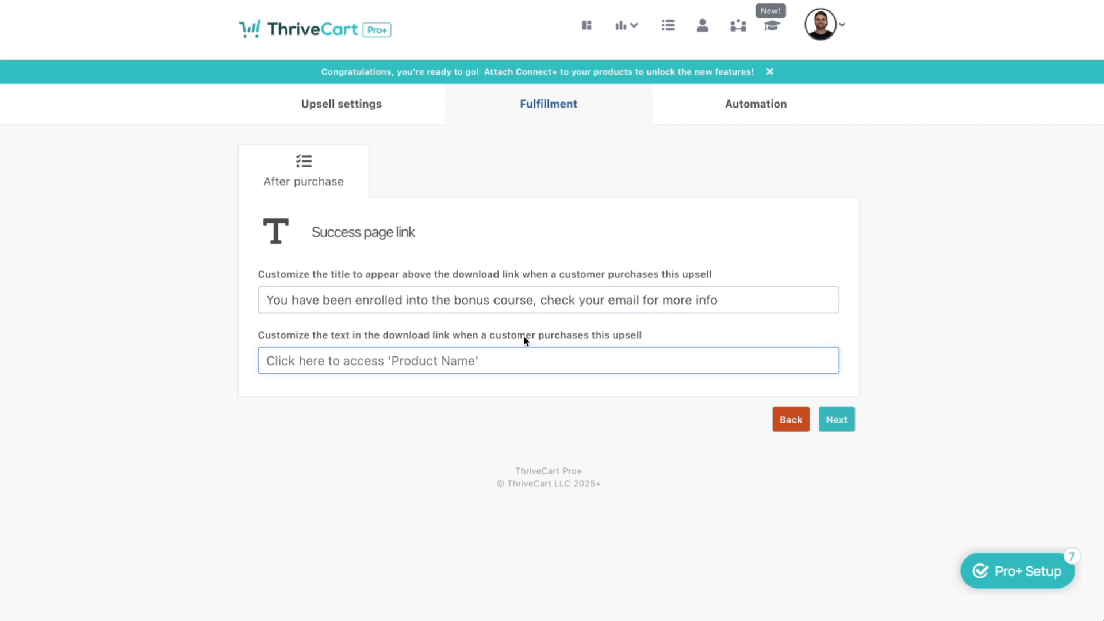
text(Check your email for )
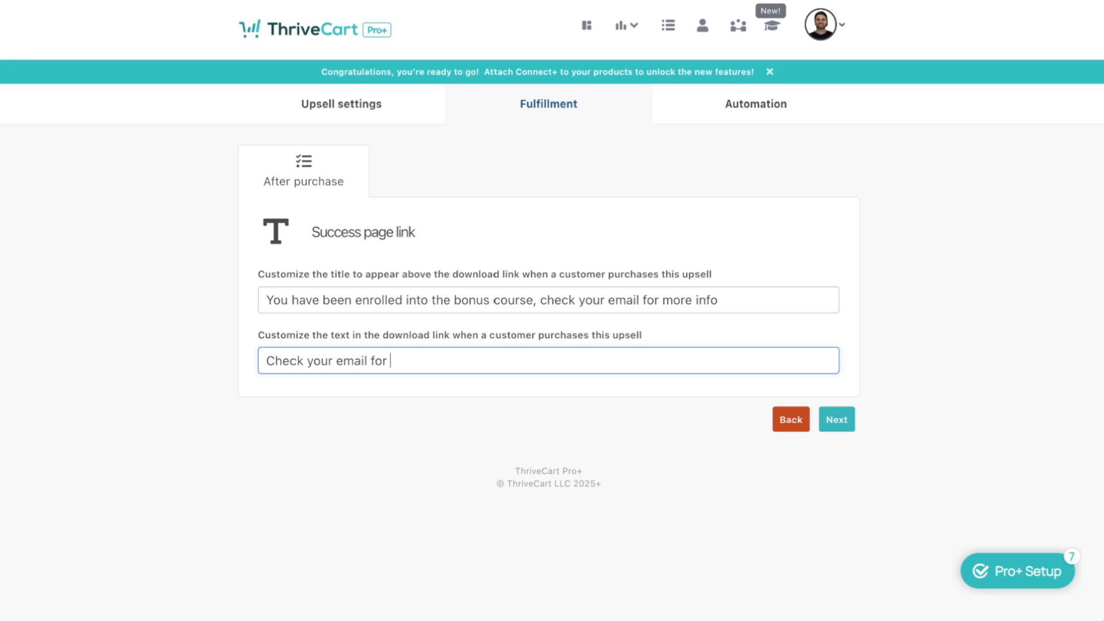
text(enrolment info)
Save the Epic Course Demo upsell and open the Demo Course product's Checkout settings
click(834, 419)
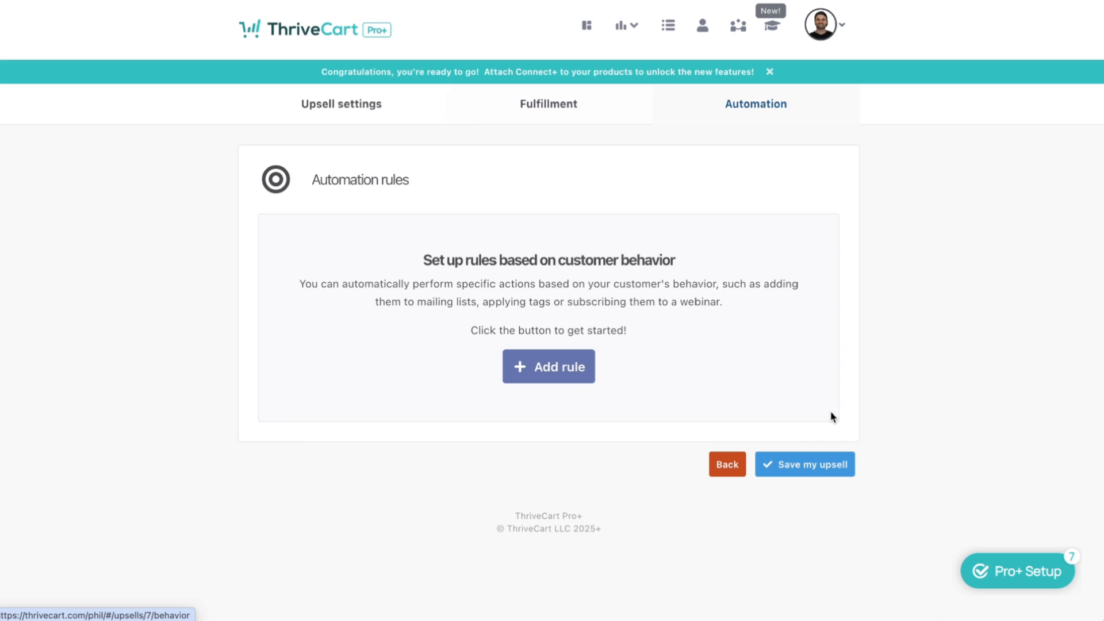
click(827, 464)
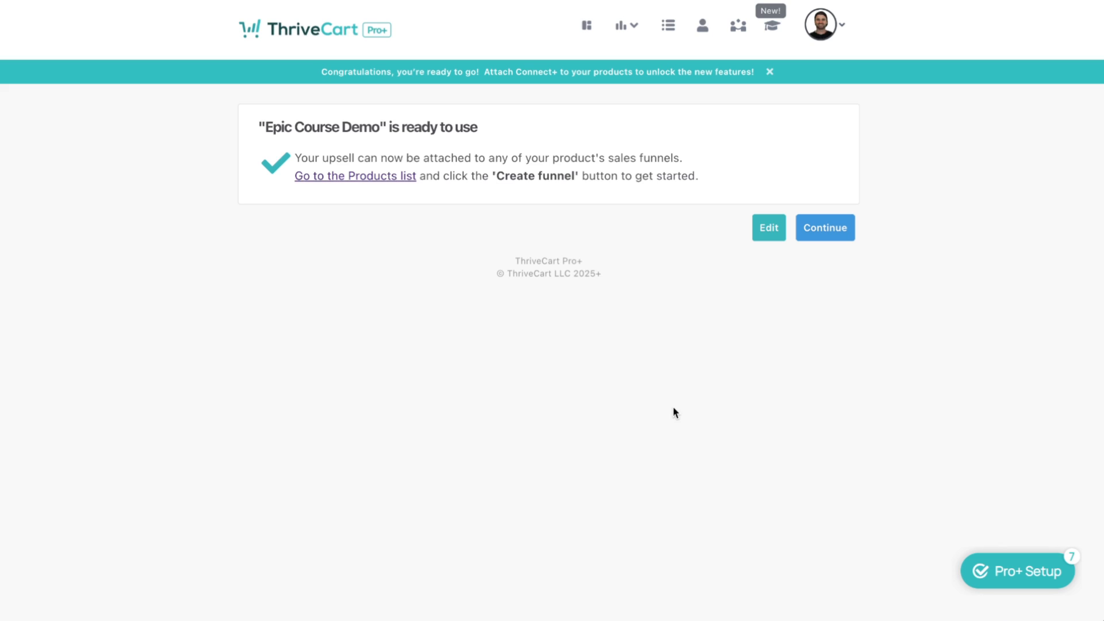
click(358, 180)
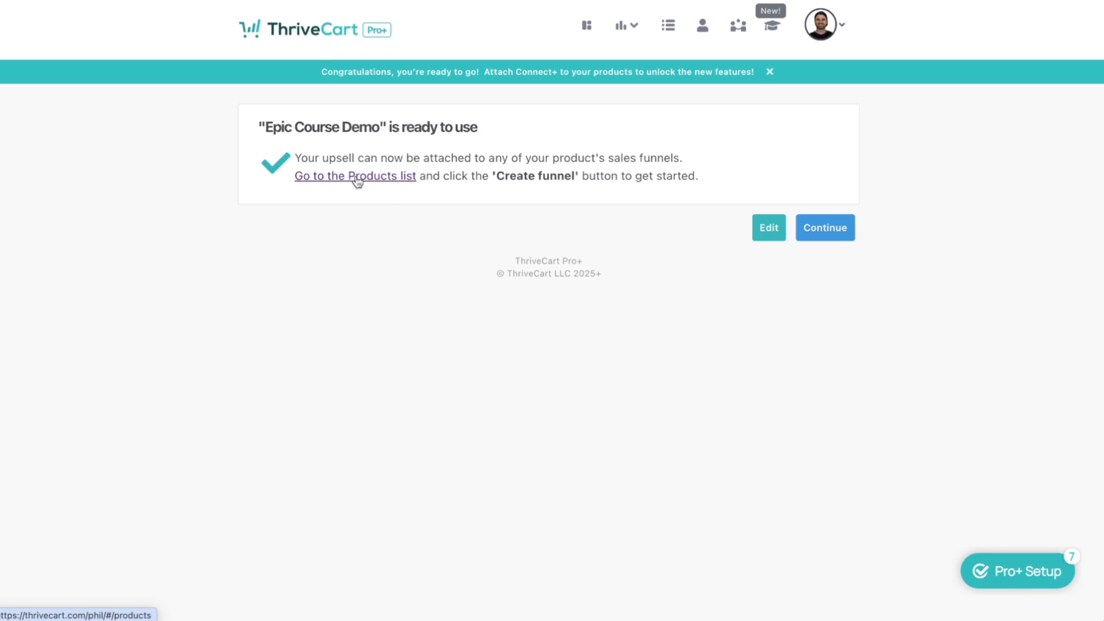
scroll(609, 504, down, 6)
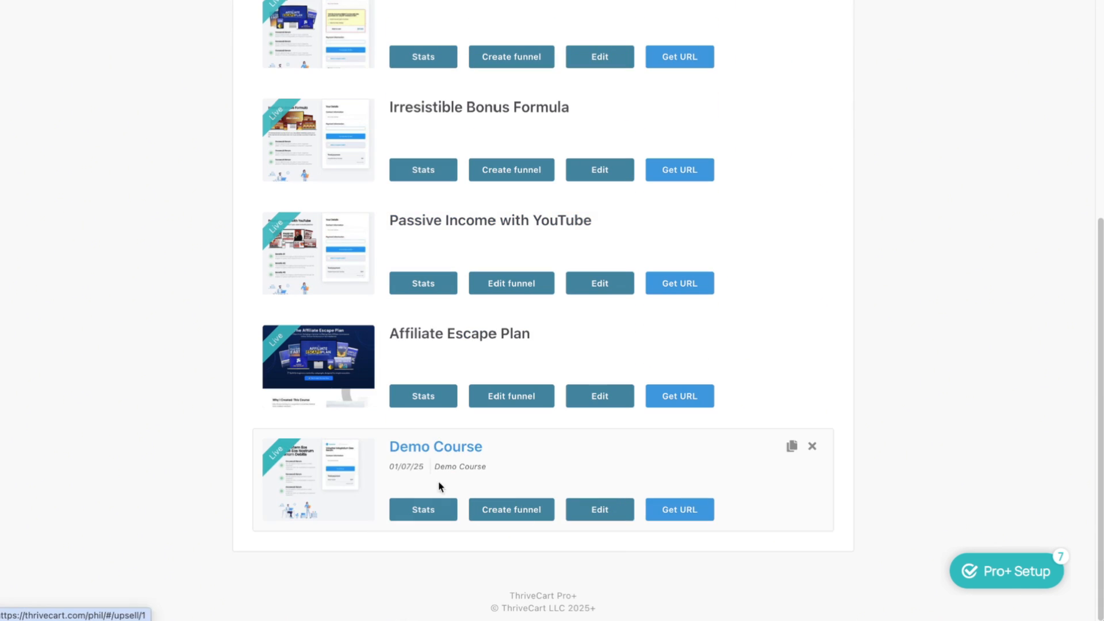
click(599, 513)
click(603, 512)
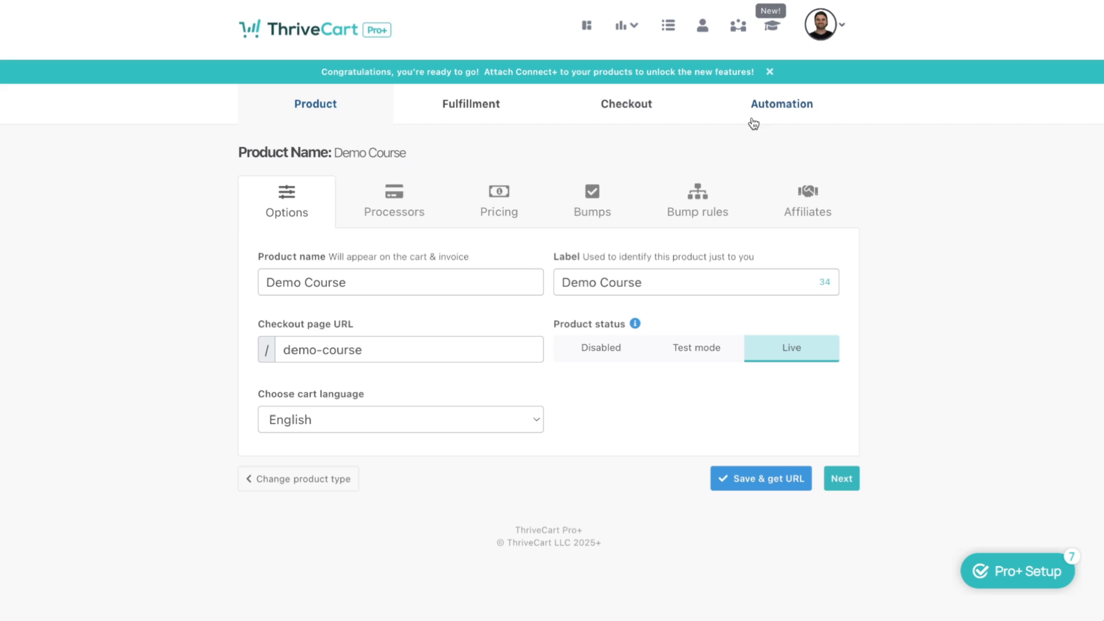
click(632, 108)
In the checkout designer, keep the Demo Course cart flow as Single step and list the funnel pages
scroll(564, 365, down, 1)
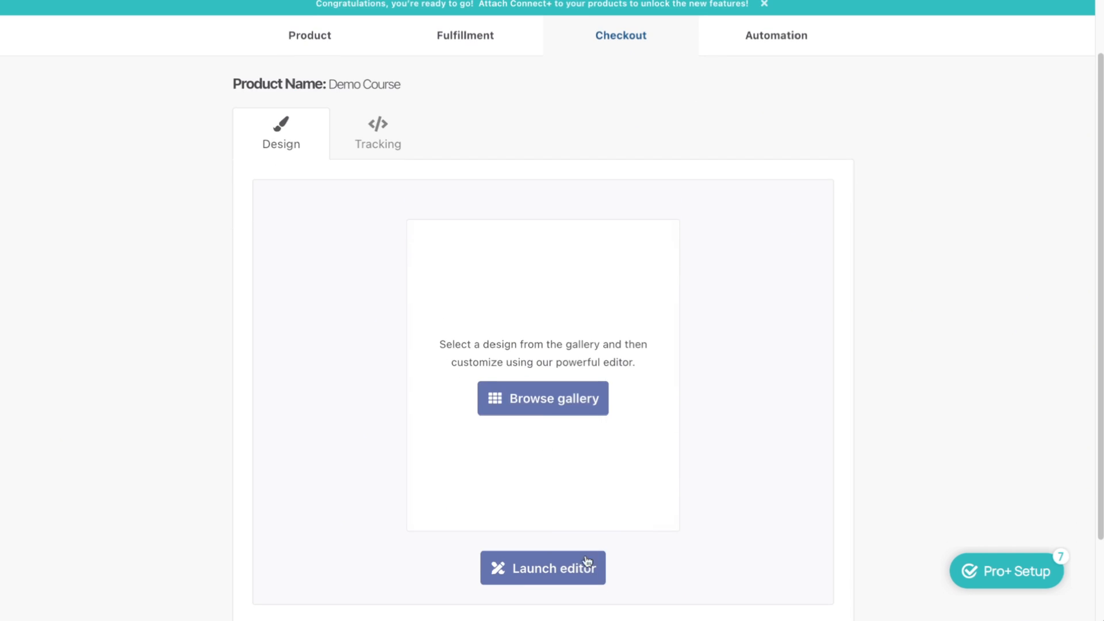
click(578, 566)
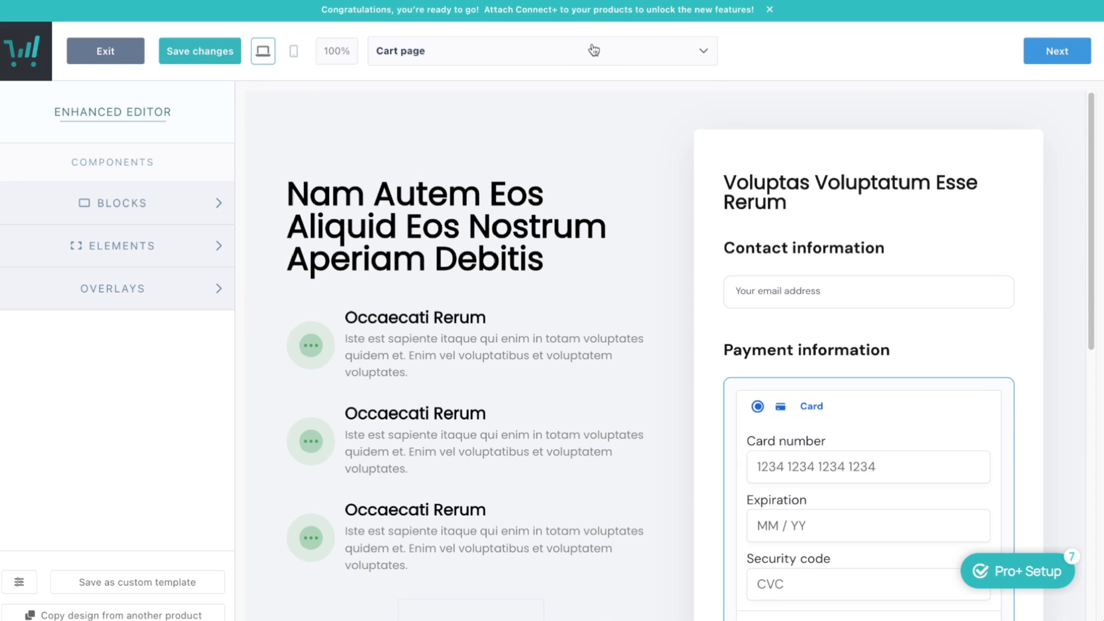
click(594, 50)
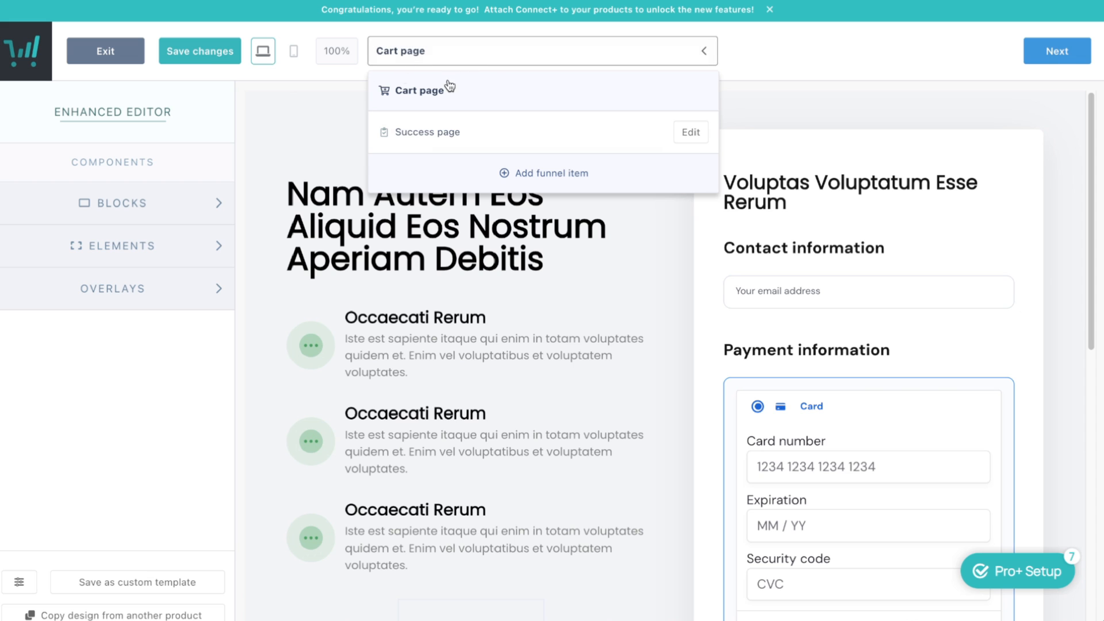
click(436, 52)
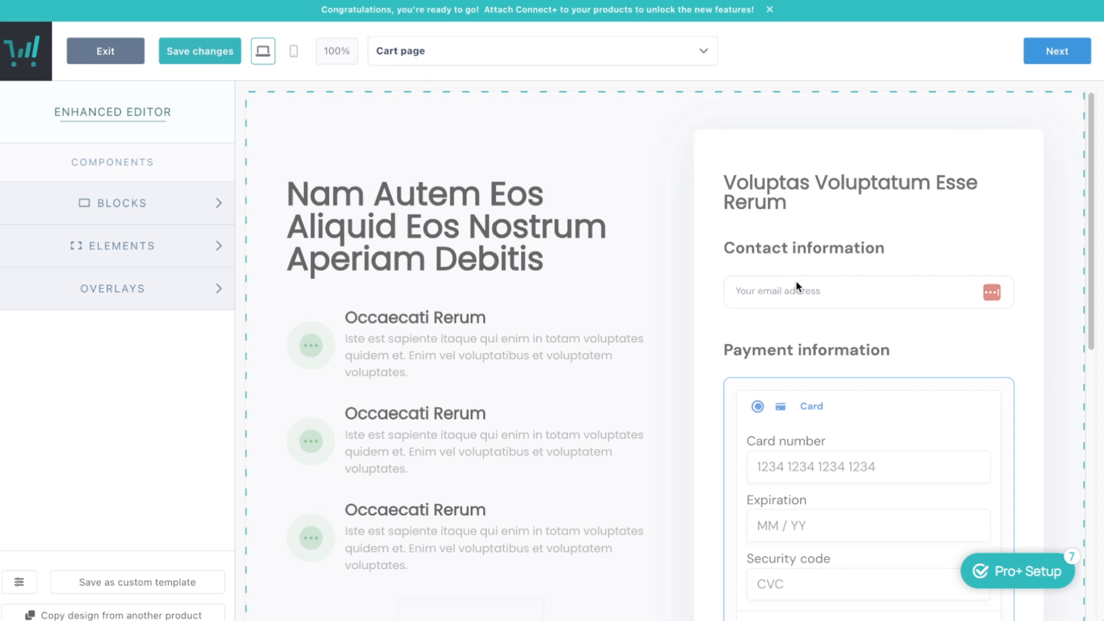
click(933, 375)
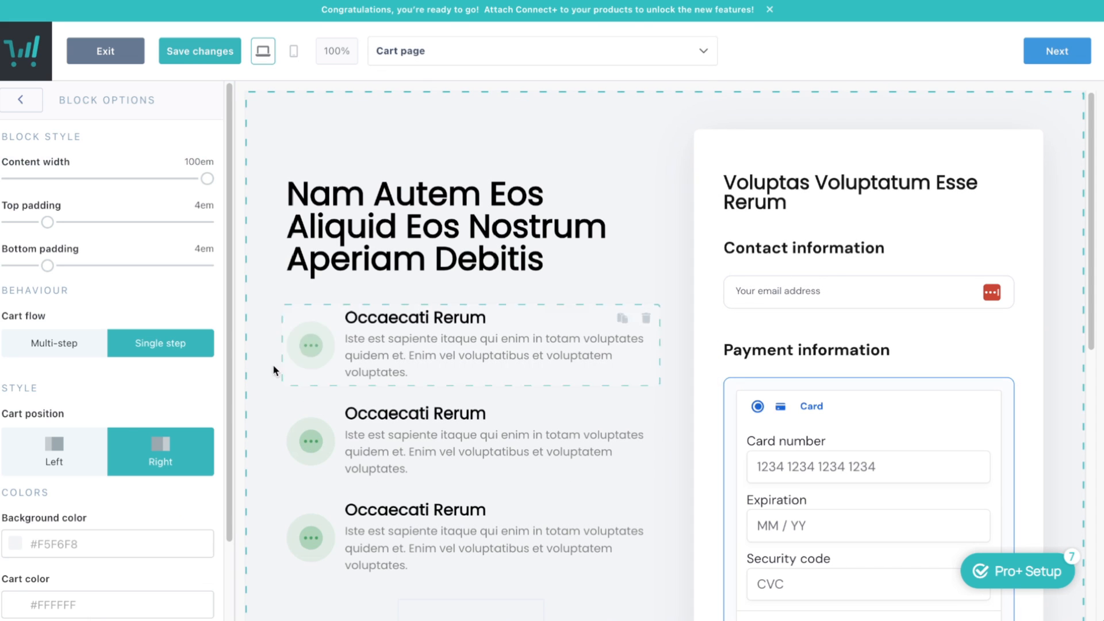
click(86, 346)
click(455, 56)
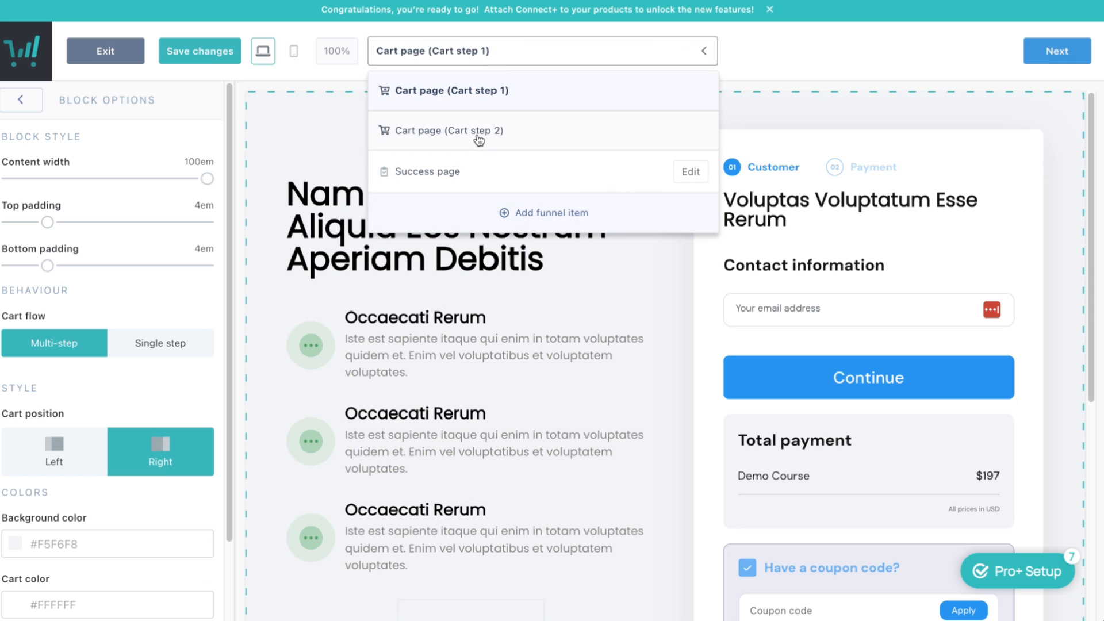
click(172, 347)
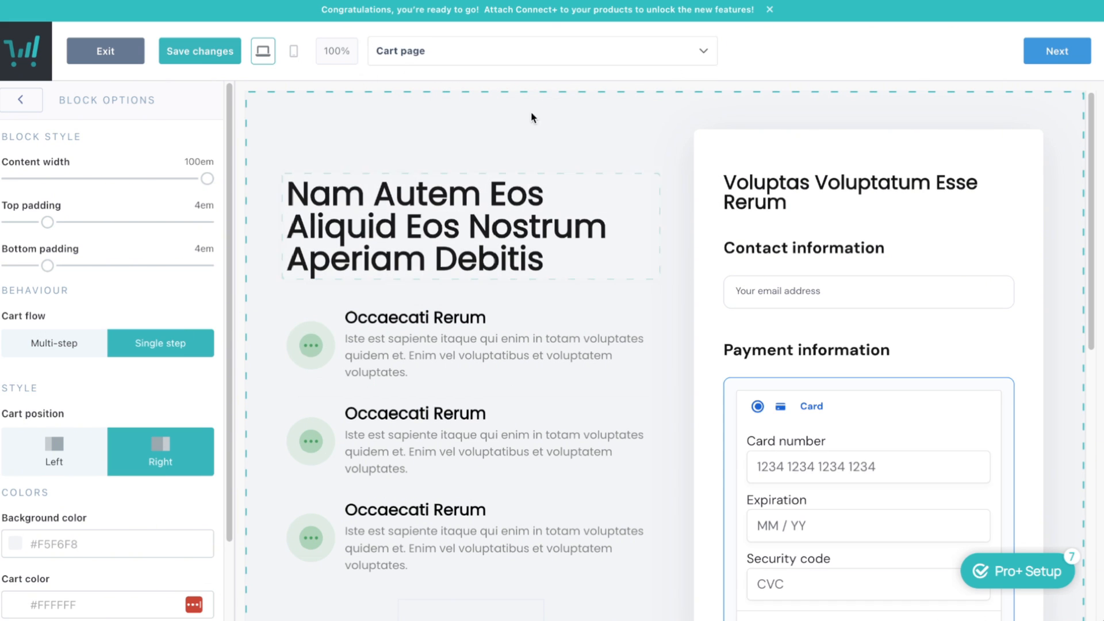
click(523, 55)
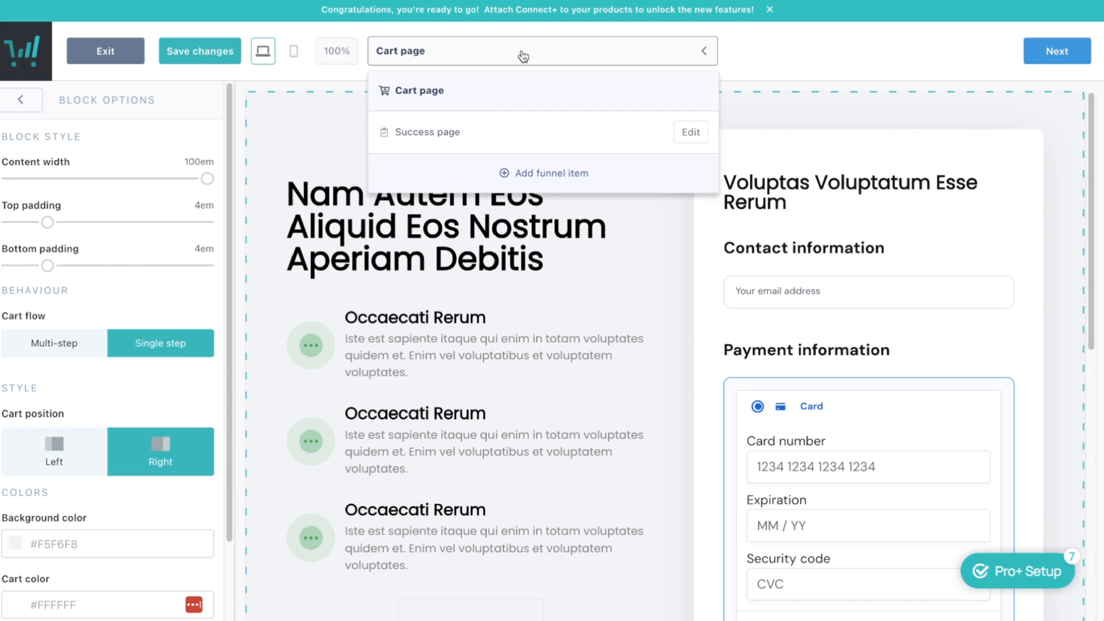
Add Epic Course Demo (#7) as a funnel upsell designed with ThriveCart's page editor
click(549, 173)
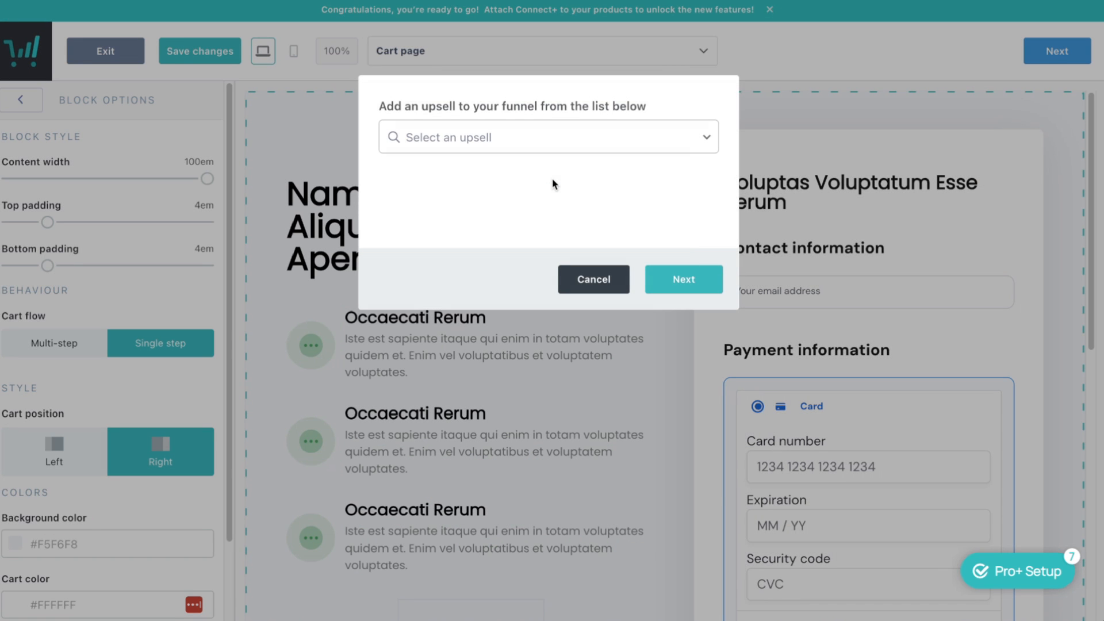
click(477, 142)
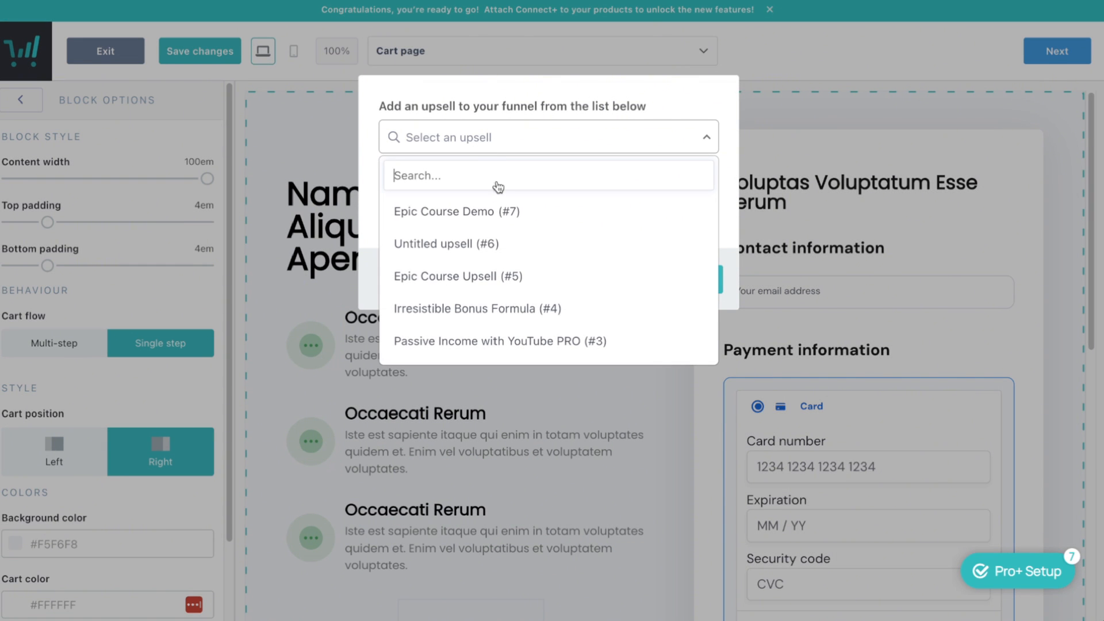
click(461, 214)
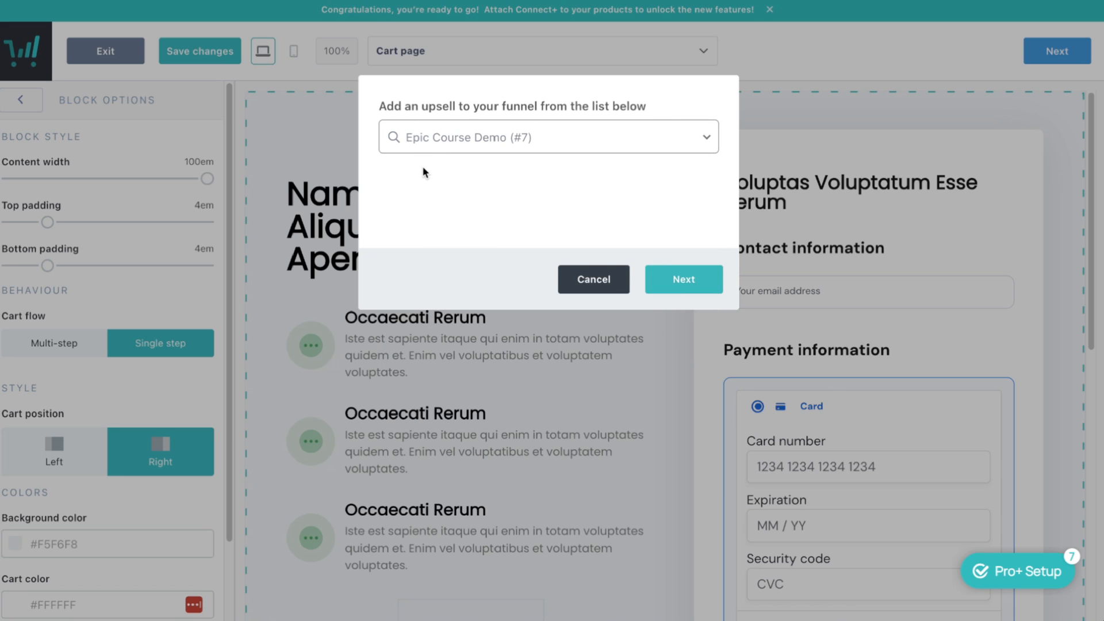
click(684, 279)
click(445, 138)
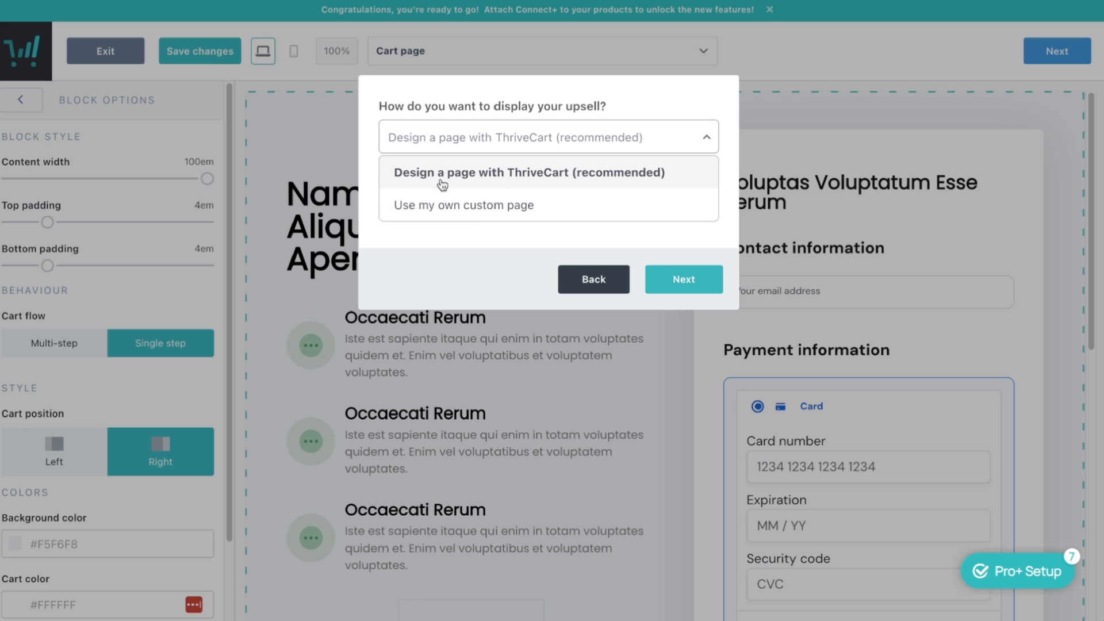
click(609, 179)
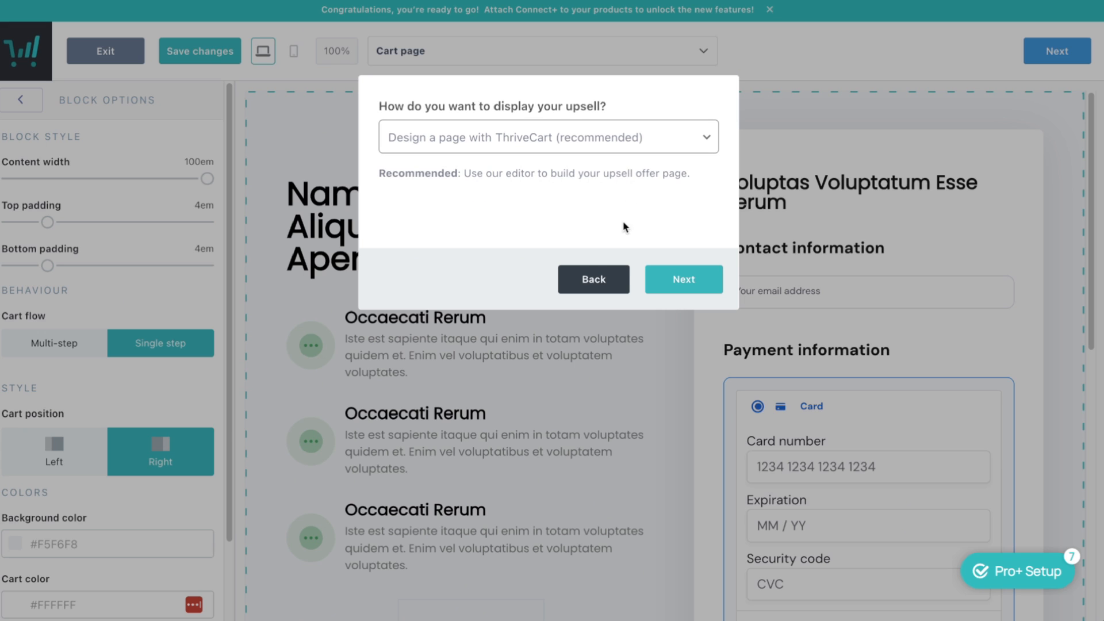
click(684, 282)
Tag upsell buyers 'Demo Course Buyer' and add the upsell to the funnel
click(417, 206)
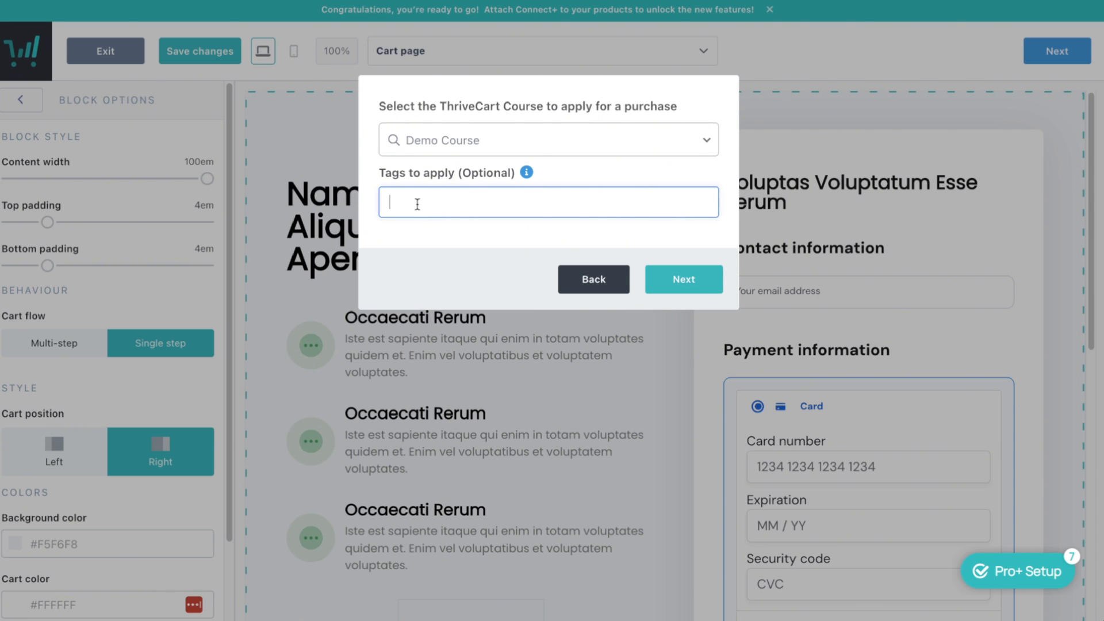
text(Demo Course Buyer)
click(665, 285)
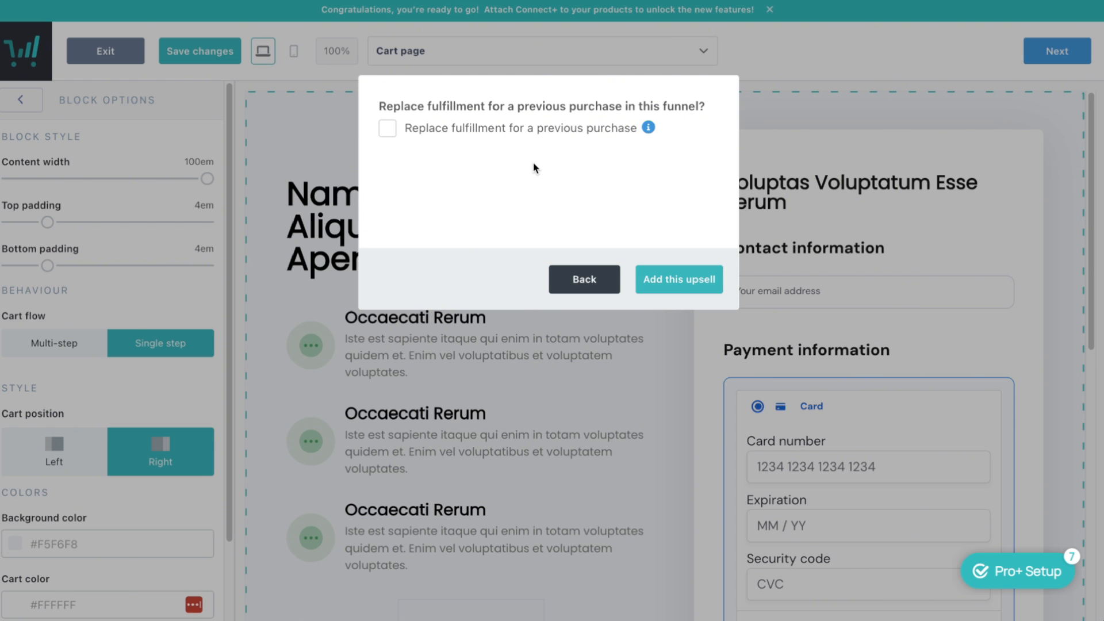
click(689, 279)
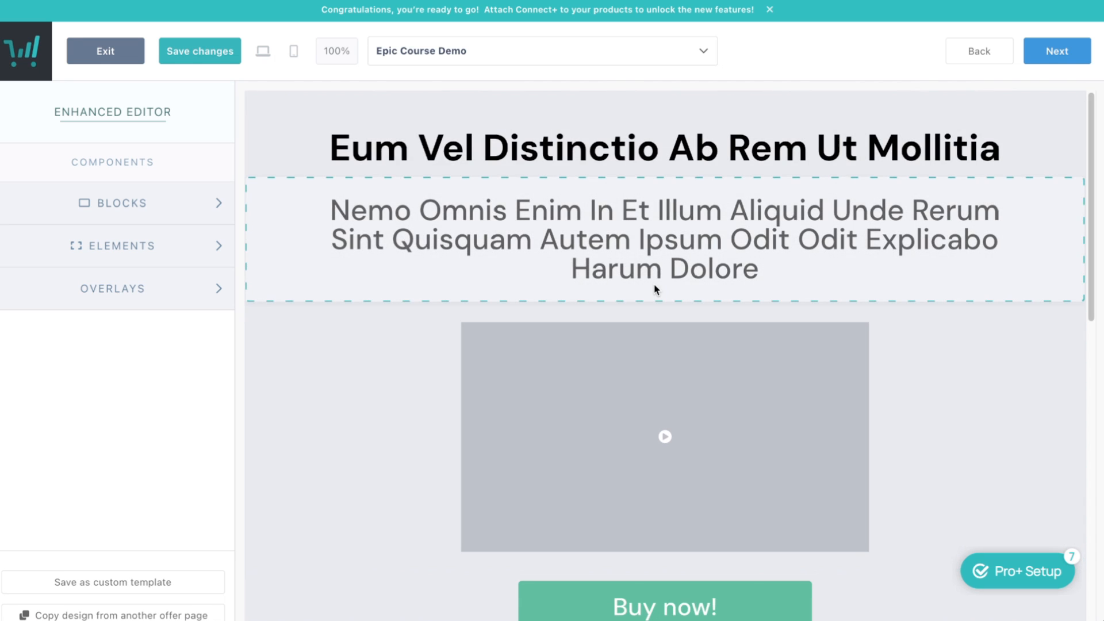
Change the upsell page heading to 'WAIT: One-Time Offer'
scroll(640, 260, down, 2)
scroll(639, 259, down, 5)
scroll(637, 253, up, 7)
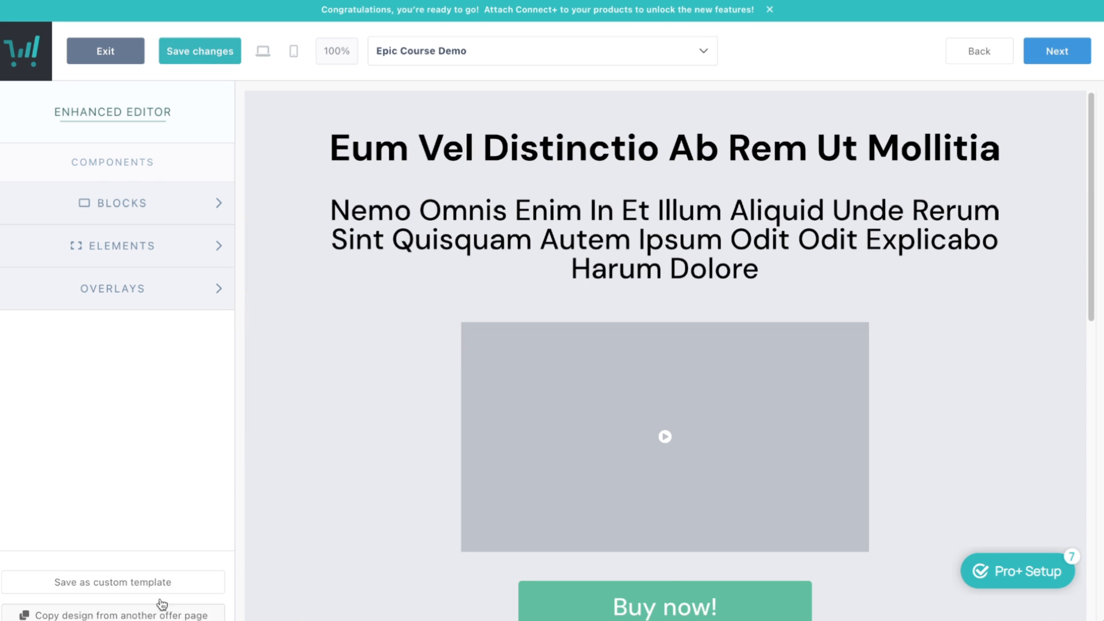
click(591, 140)
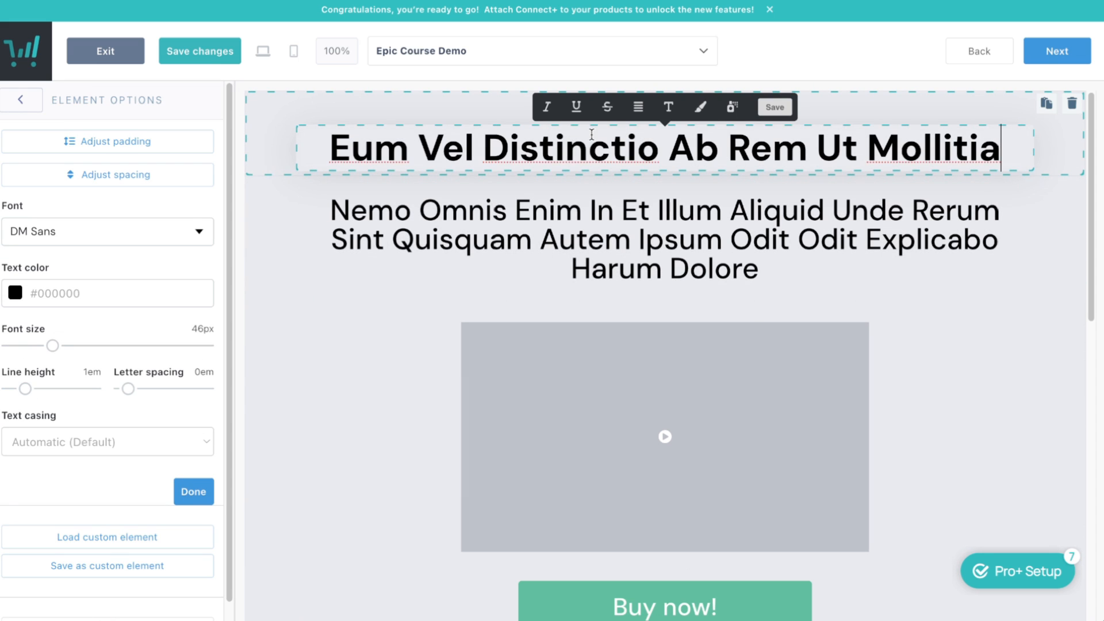
triple_click(592, 134)
text(WAIT:)
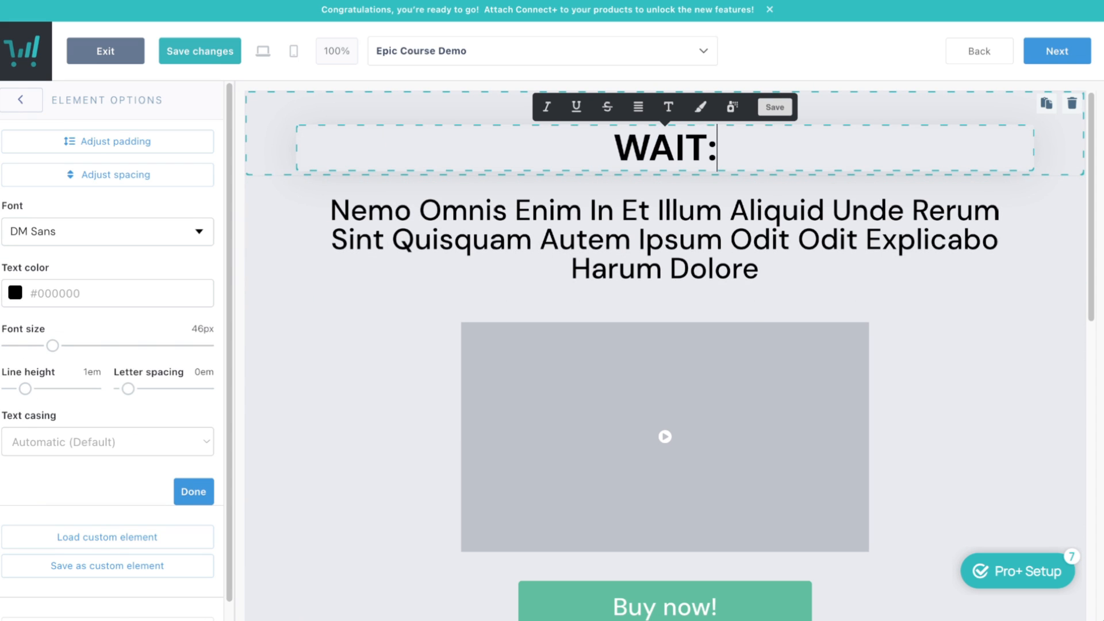
text( One Time Offer)
key(Left)
key(Left)
key(Left)
key(Left)
key(Left)
key(Left)
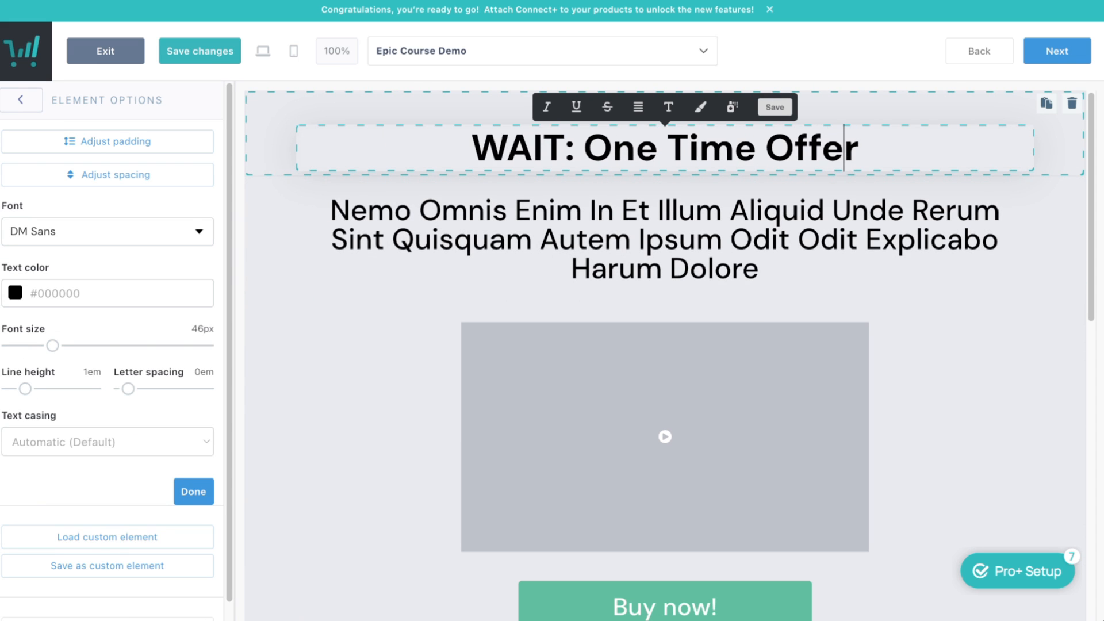
key(Left)
key(Left)
key(Left)
key(Left)
key(shift+Left)
text(-)
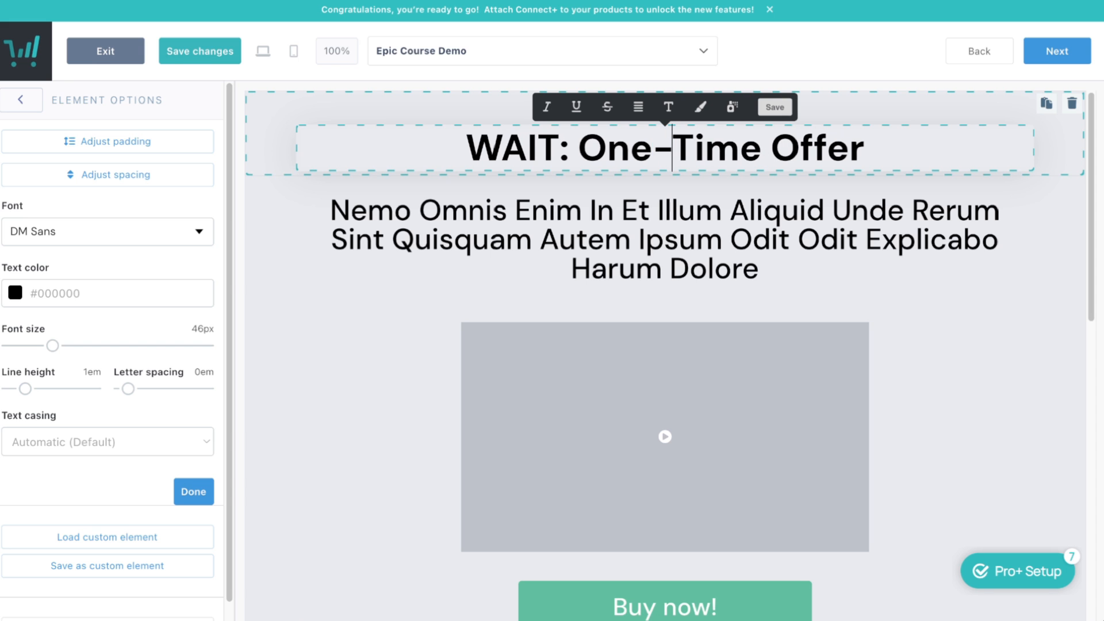
Replace the subheading with 'You've just got the strategy in place for EPIC RESULT, but to 10x Your Results, Grab This Epic Bonus Course'
click(633, 260)
triple_click(631, 258)
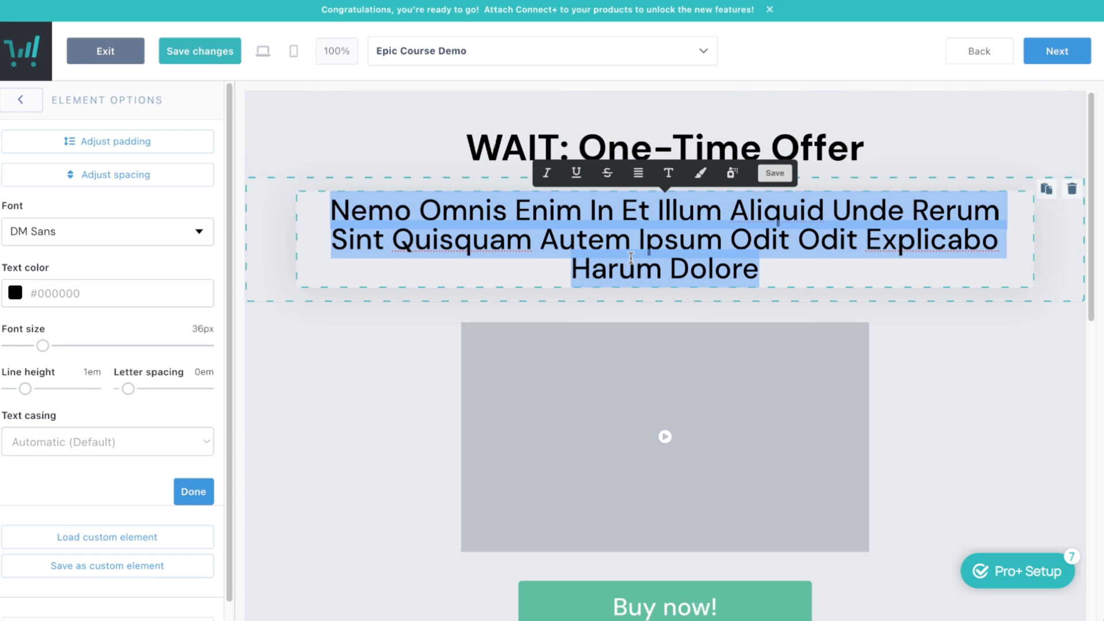
text(You've just got the )
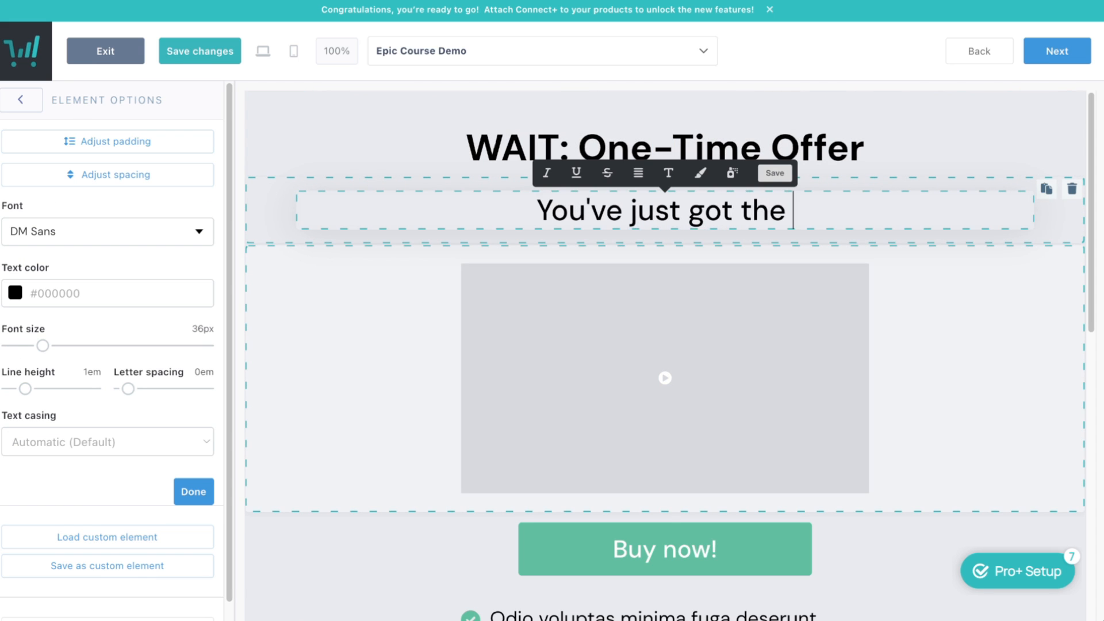
text(strategy in place for)
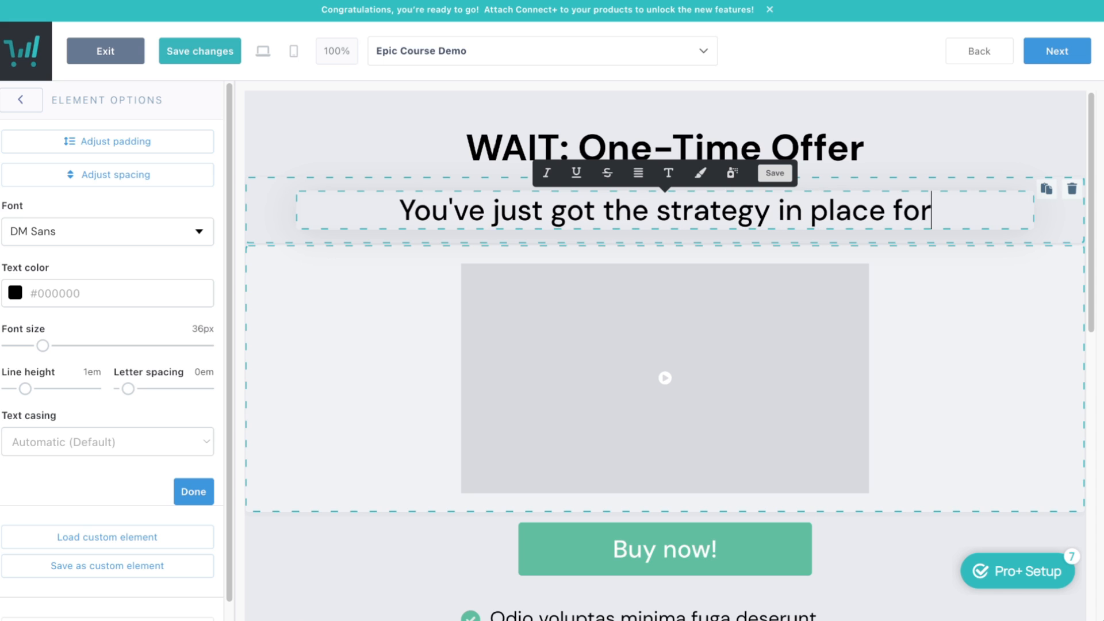
text( EPIC)
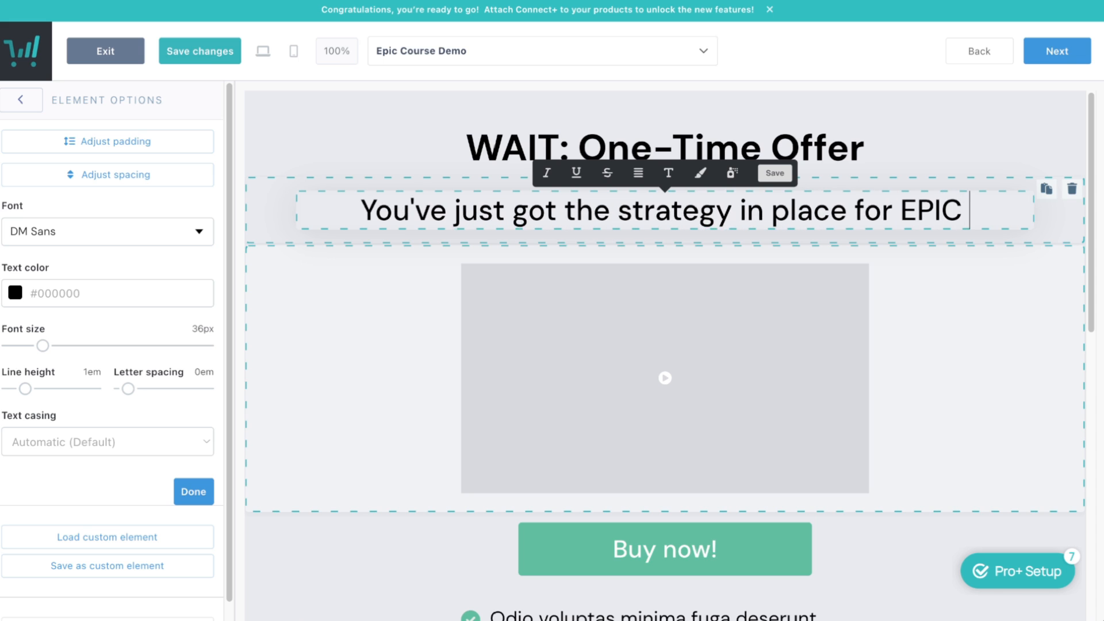
text( RESULT,)
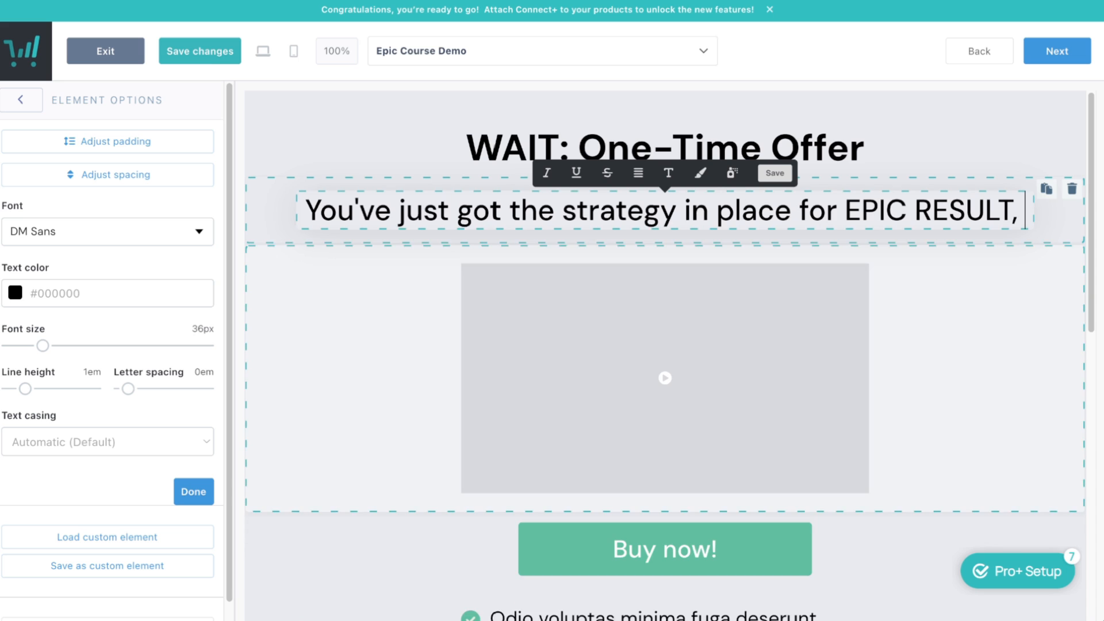
text( but to 10x You)
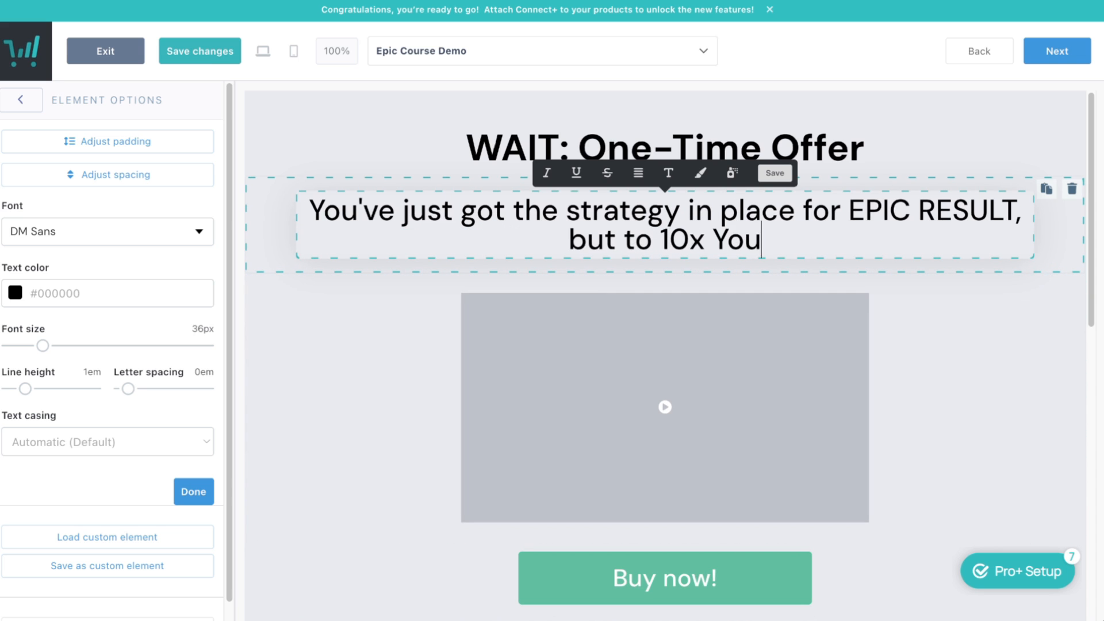
text(r Results, Grab THis)
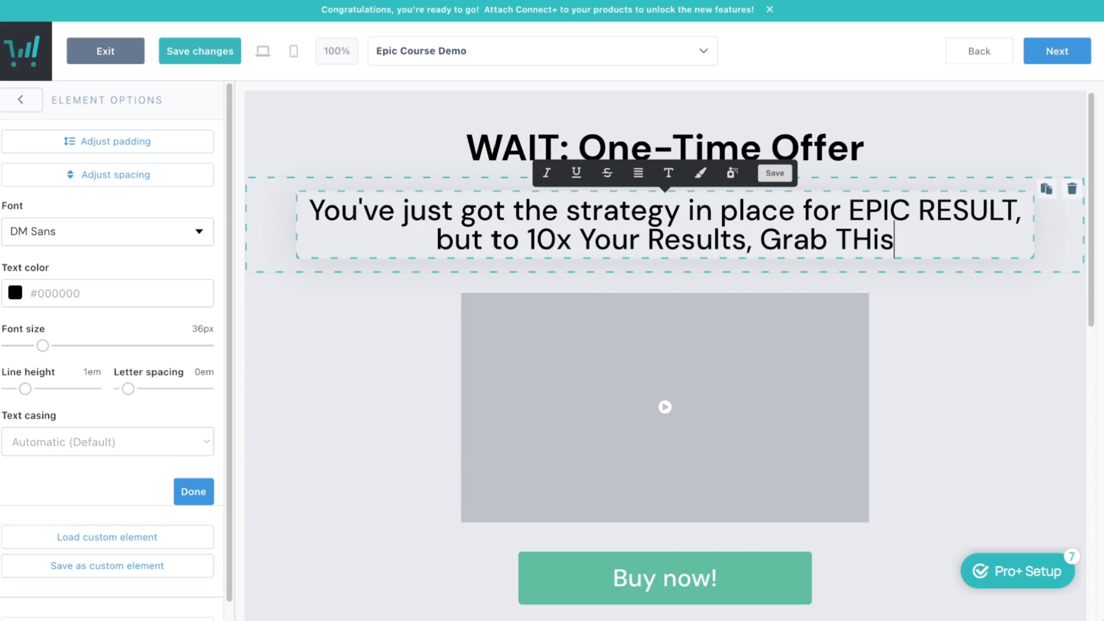
key(BackSpace)
key(BackSpace)
key(BackSpace)
text(his Epic Bonus Course)
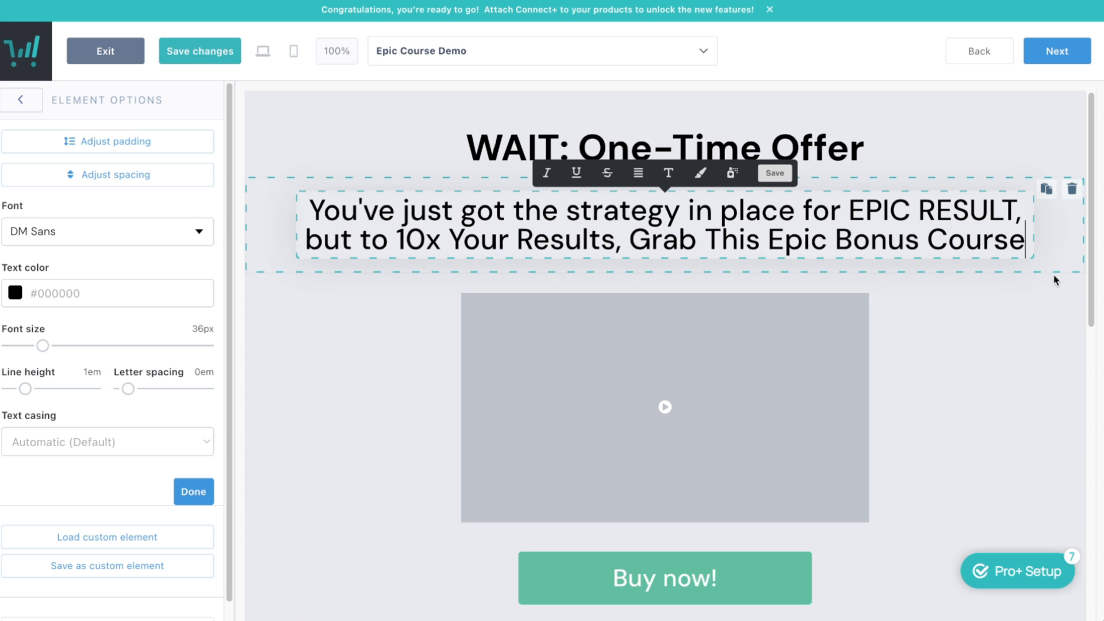
click(259, 276)
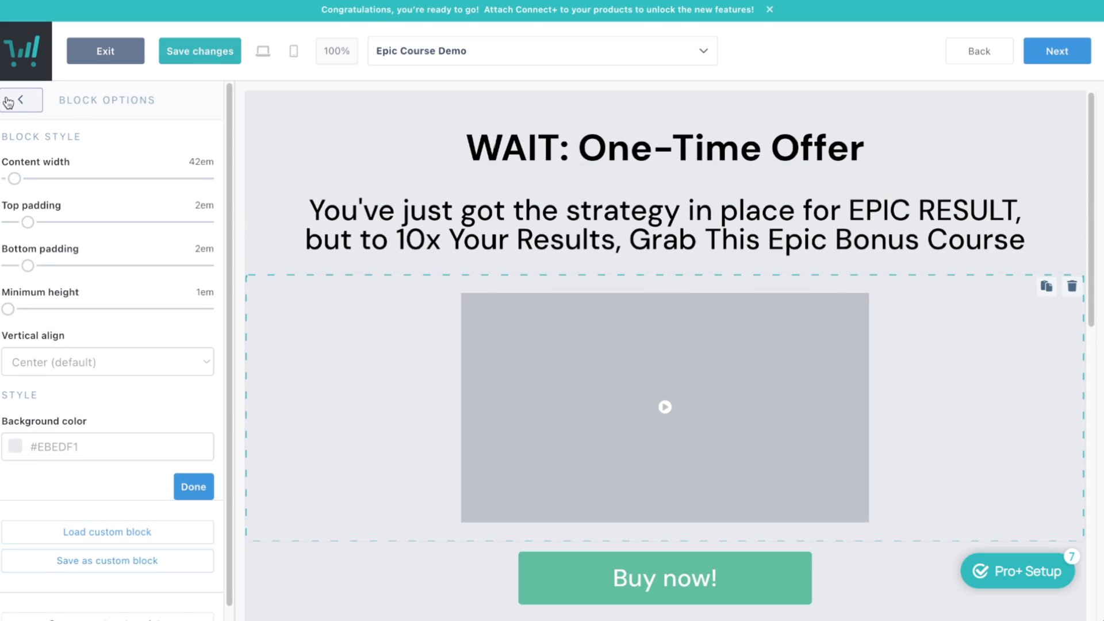
Scroll through the Epic Course Demo upsell page elements, then advance to the Success page
click(17, 99)
click(133, 239)
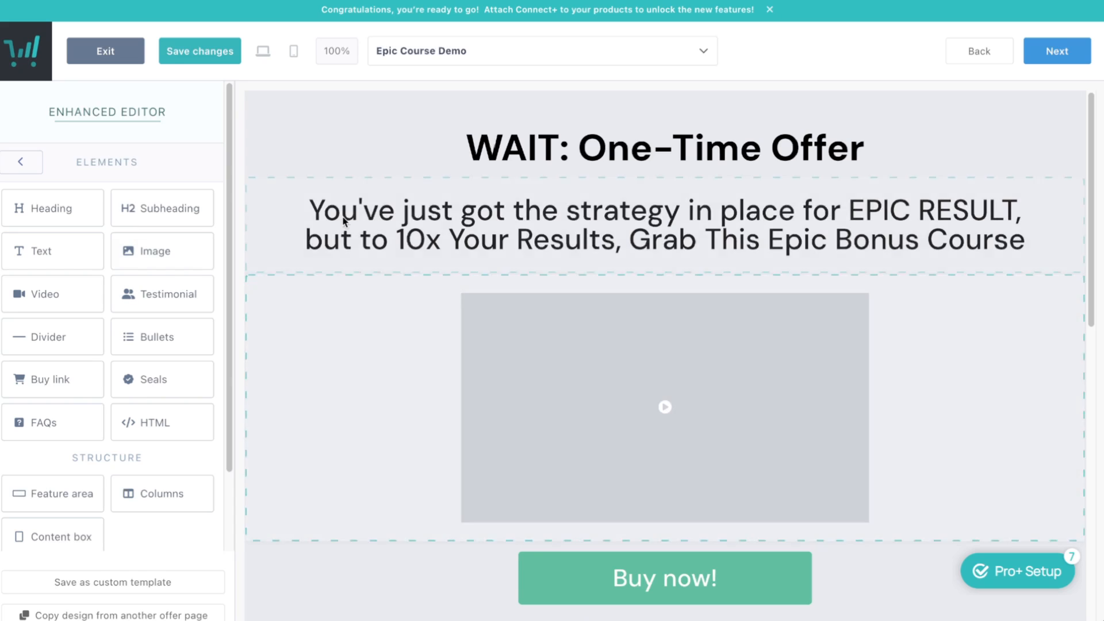
scroll(370, 328, down, 4)
scroll(442, 282, up, 4)
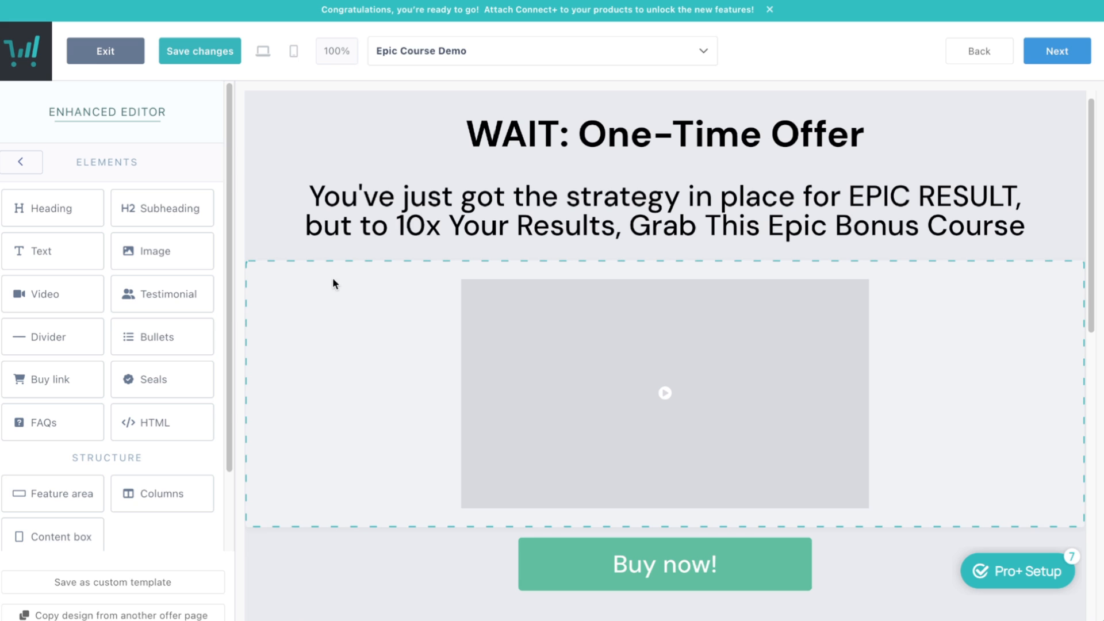
scroll(628, 308, down, 10)
scroll(638, 315, up, 8)
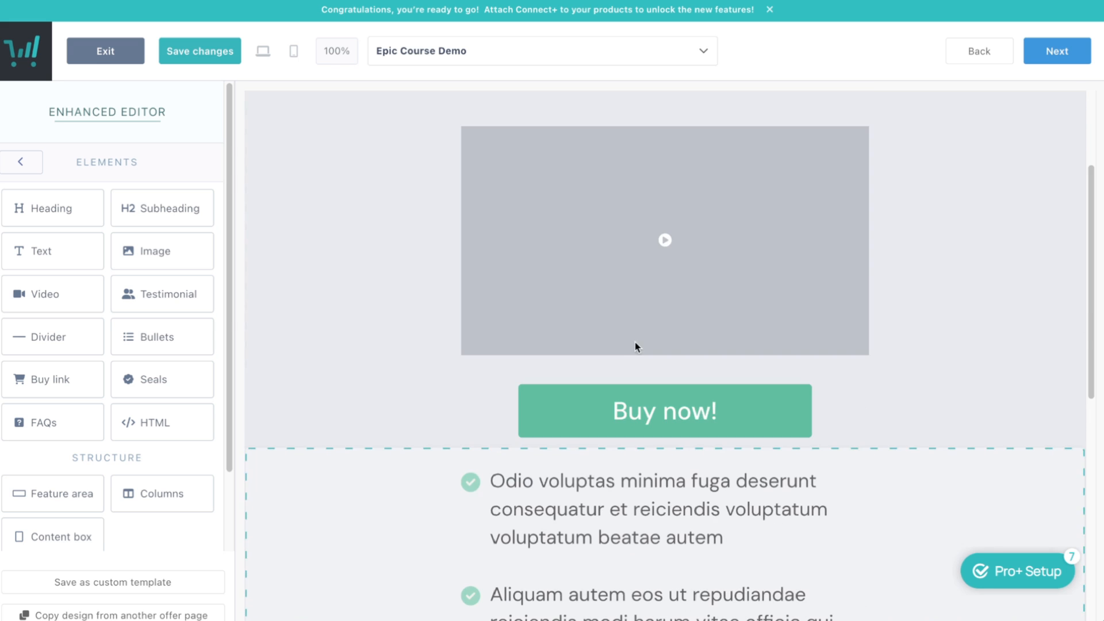
scroll(535, 459, down, 1)
scroll(575, 424, down, 8)
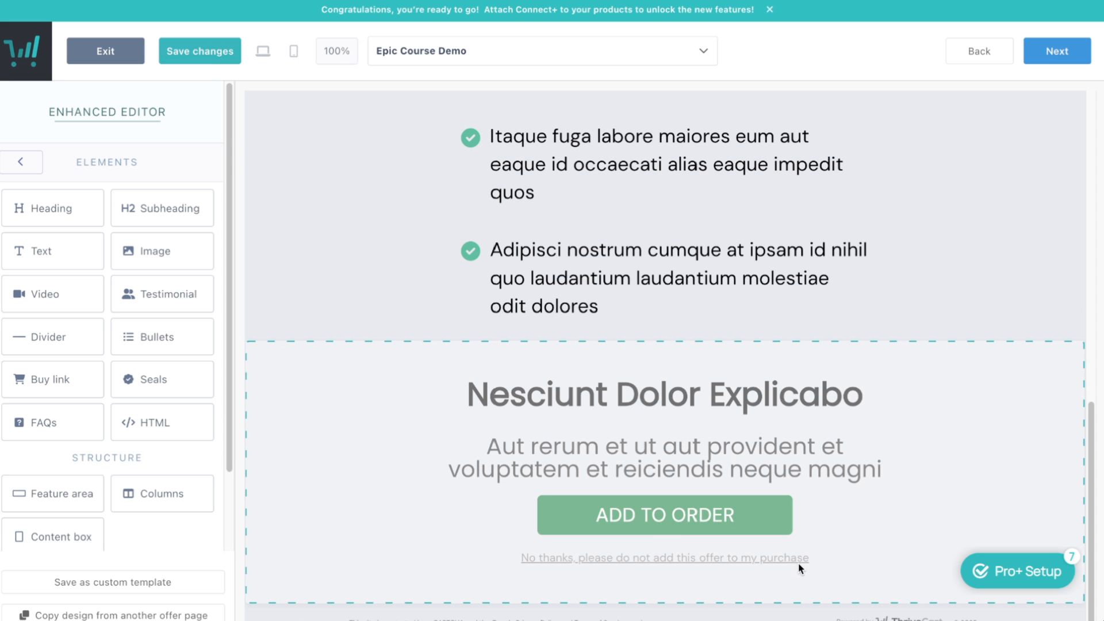
click(1064, 57)
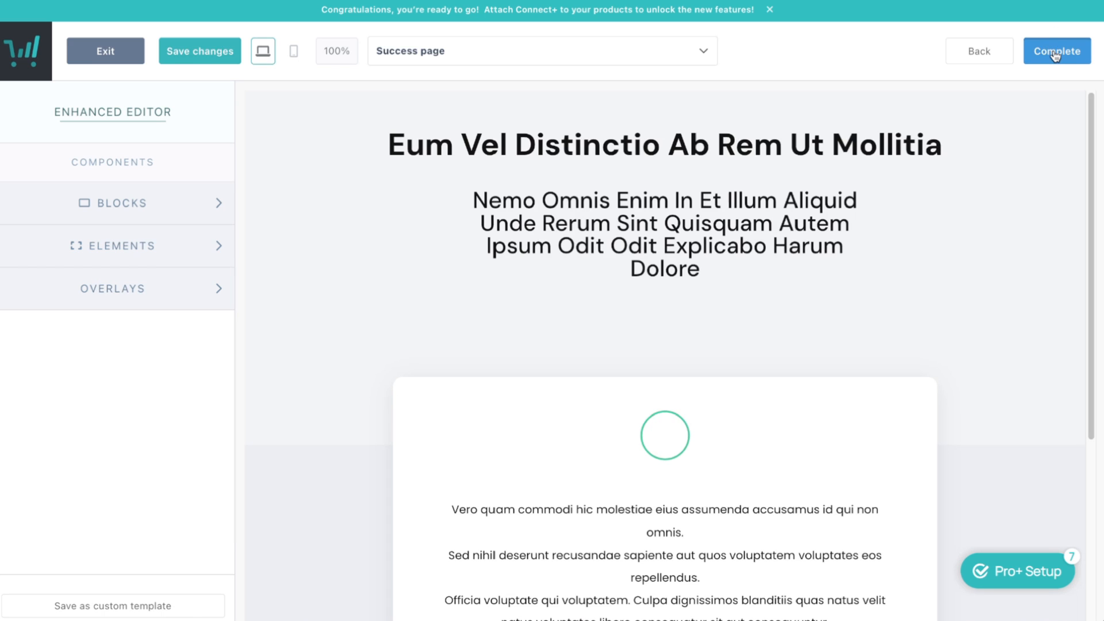
Complete the page designs and exit the editor back to the Demo Course Checkout tab
click(1076, 50)
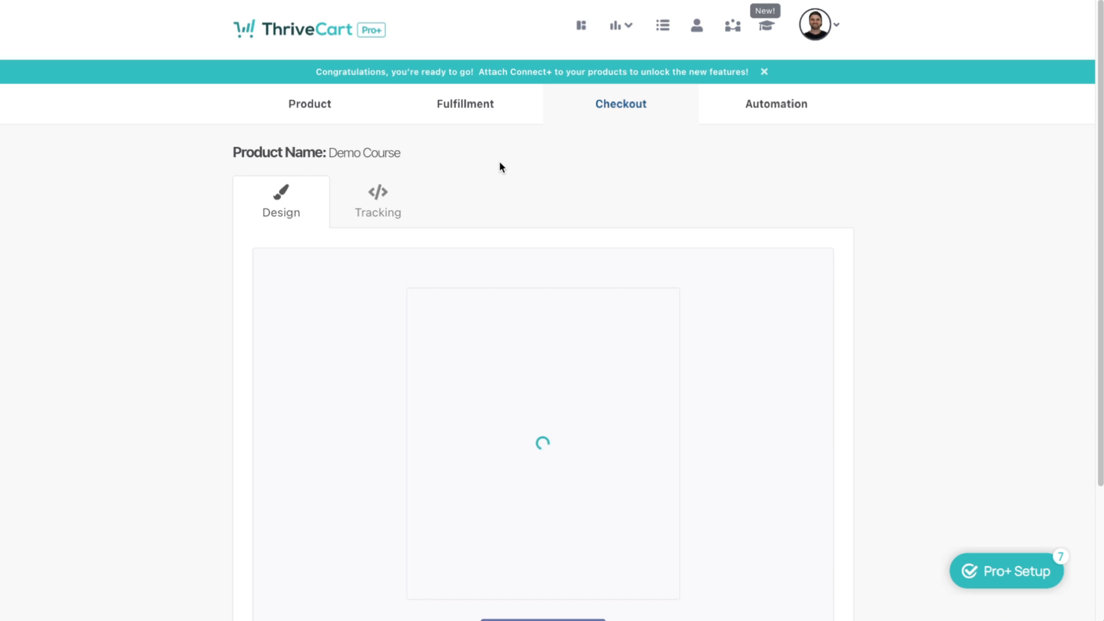
Go to the products list and open the Downsells tab, showing Affiliate Escape Plan
click(333, 108)
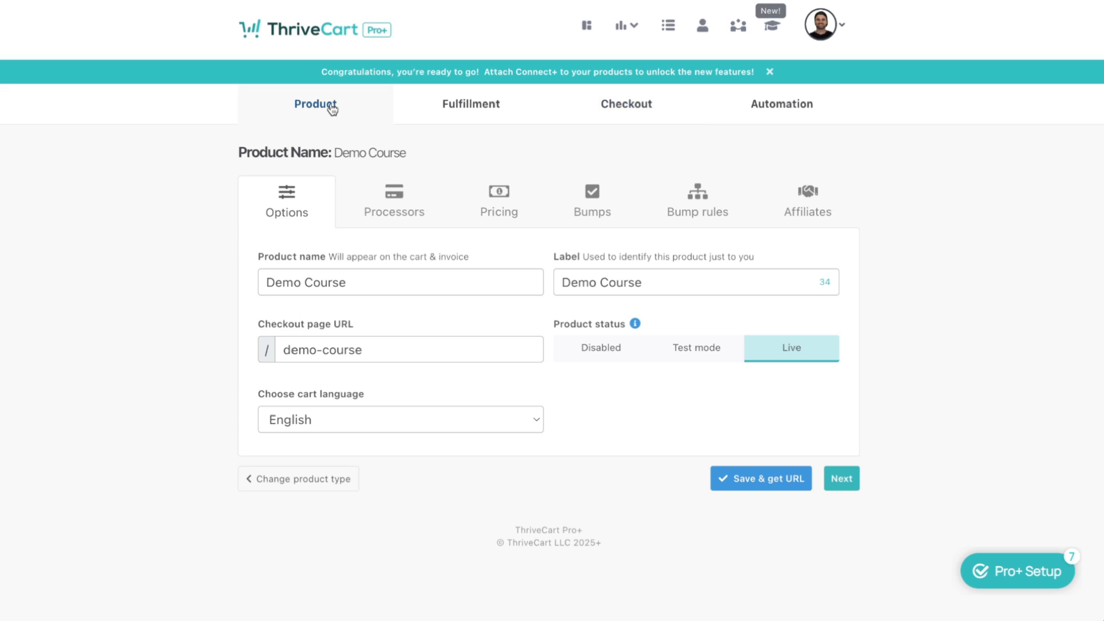
click(667, 29)
scroll(591, 510, down, 6)
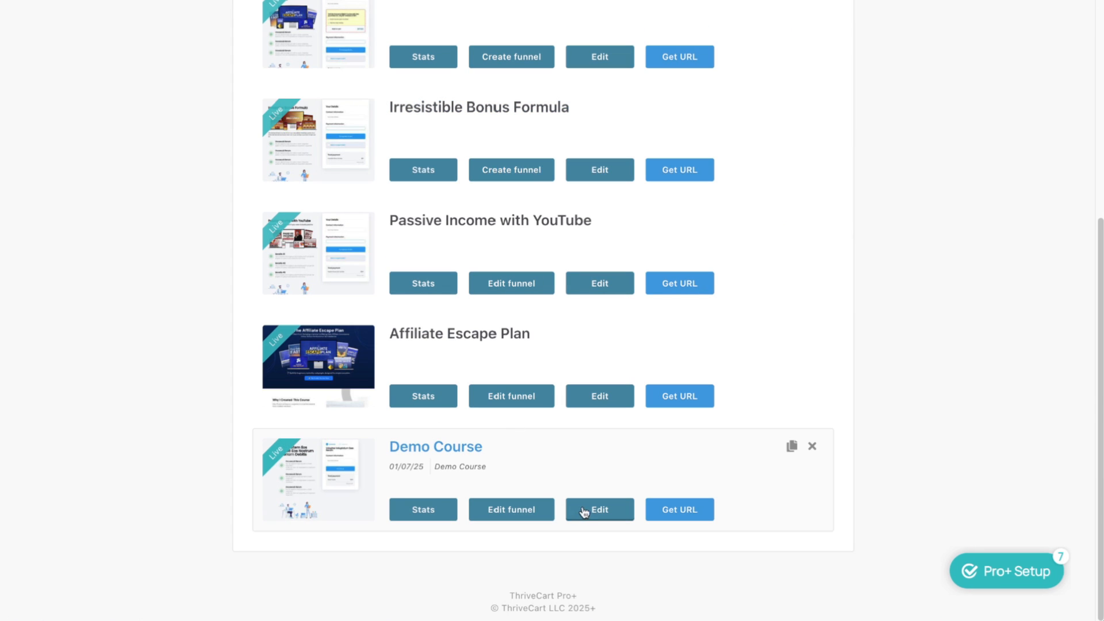
scroll(570, 518, up, 6)
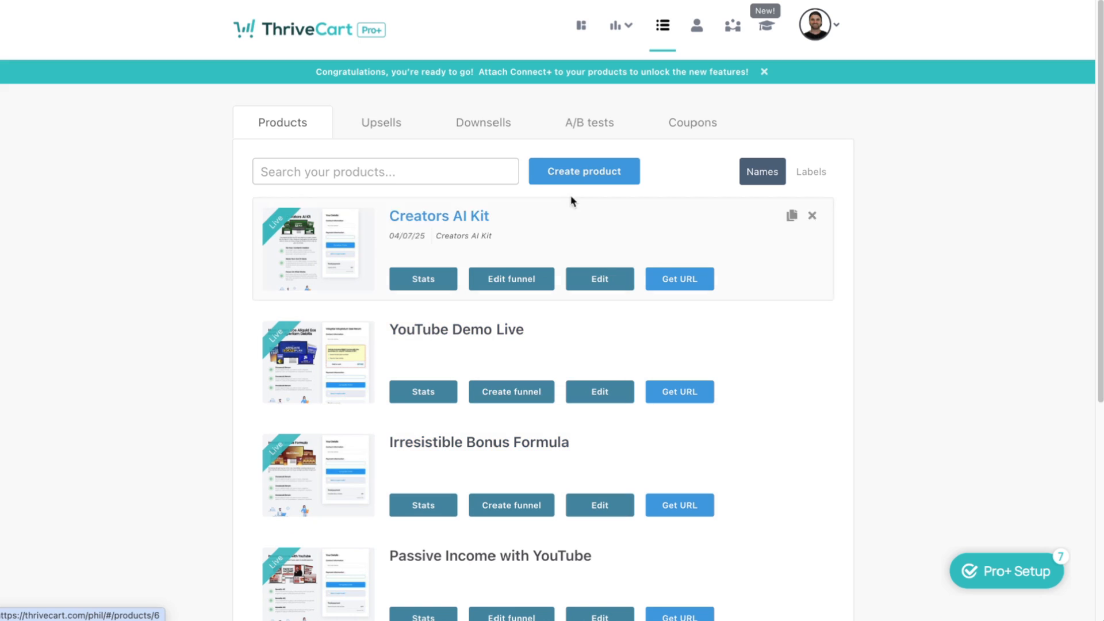
click(472, 125)
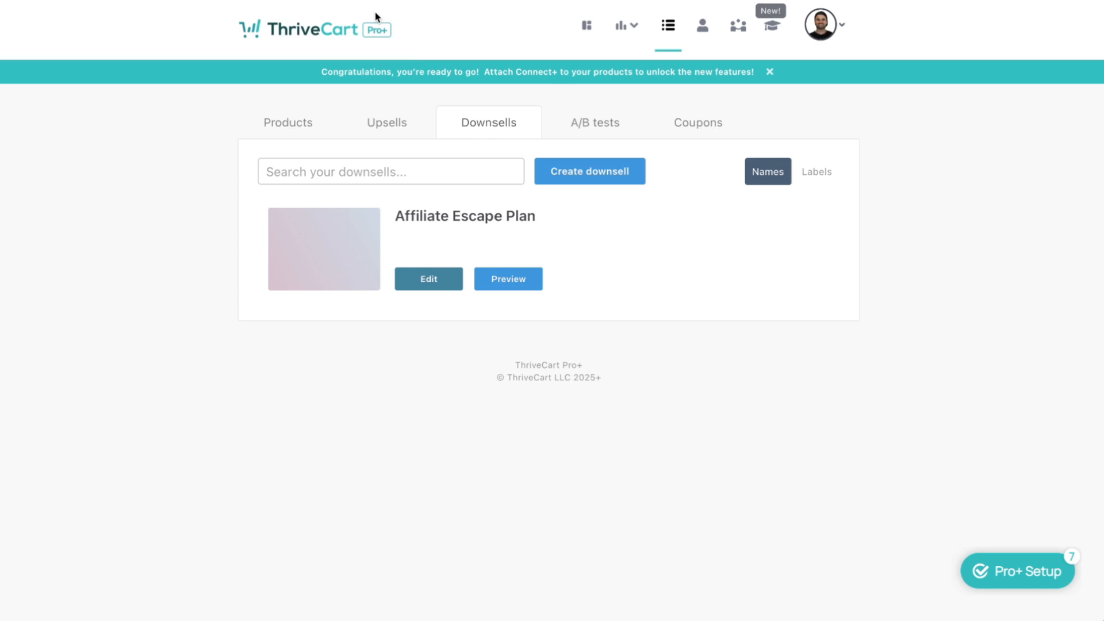
Start a new digital downsell named 'Amazing Downsell', using the same text as its label
click(605, 183)
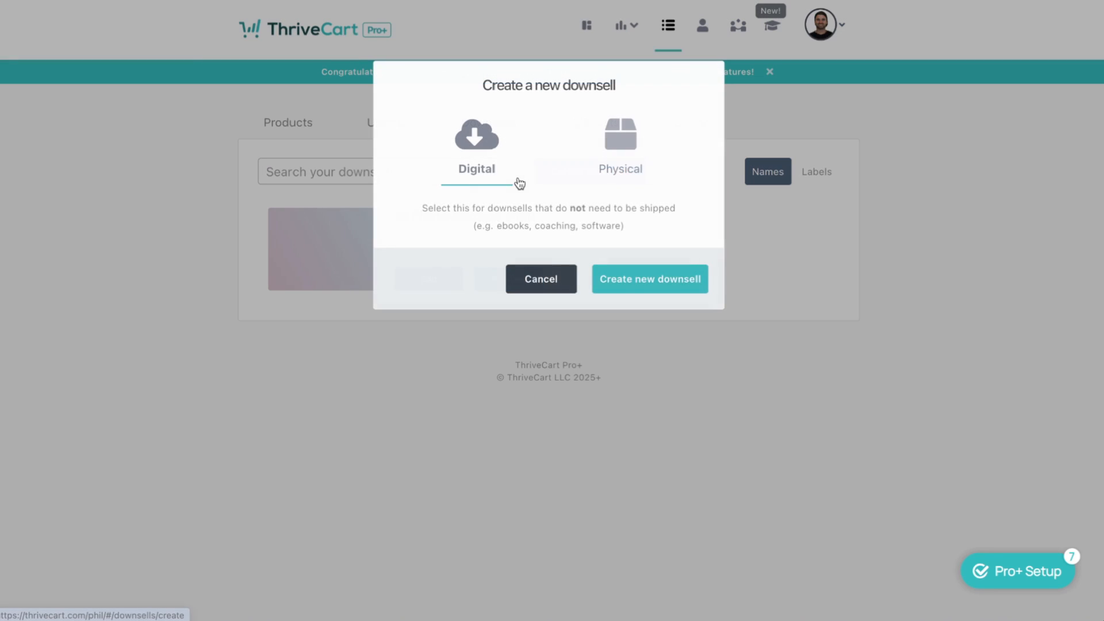
click(644, 283)
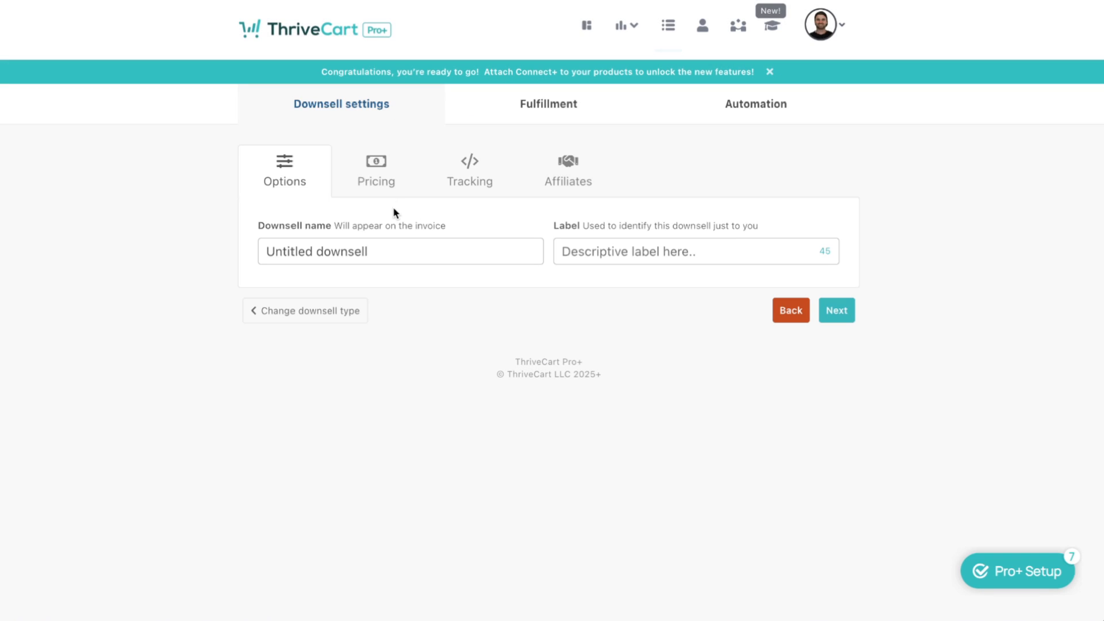
click(337, 255)
text(Amazing Downsell)
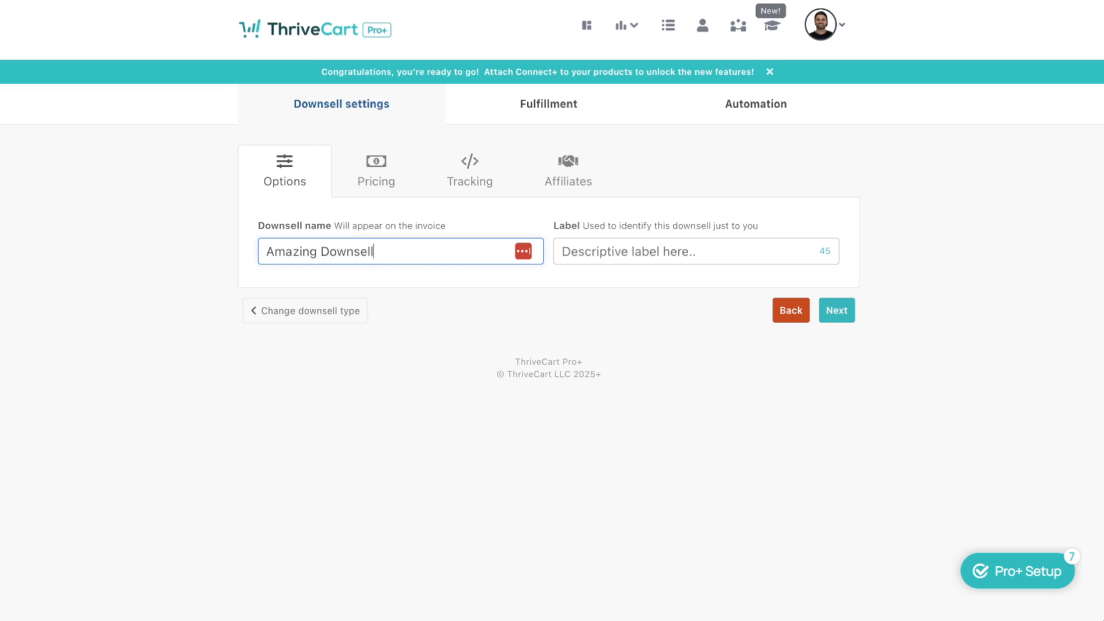
key(ctrl+a)
key(ctrl+c)
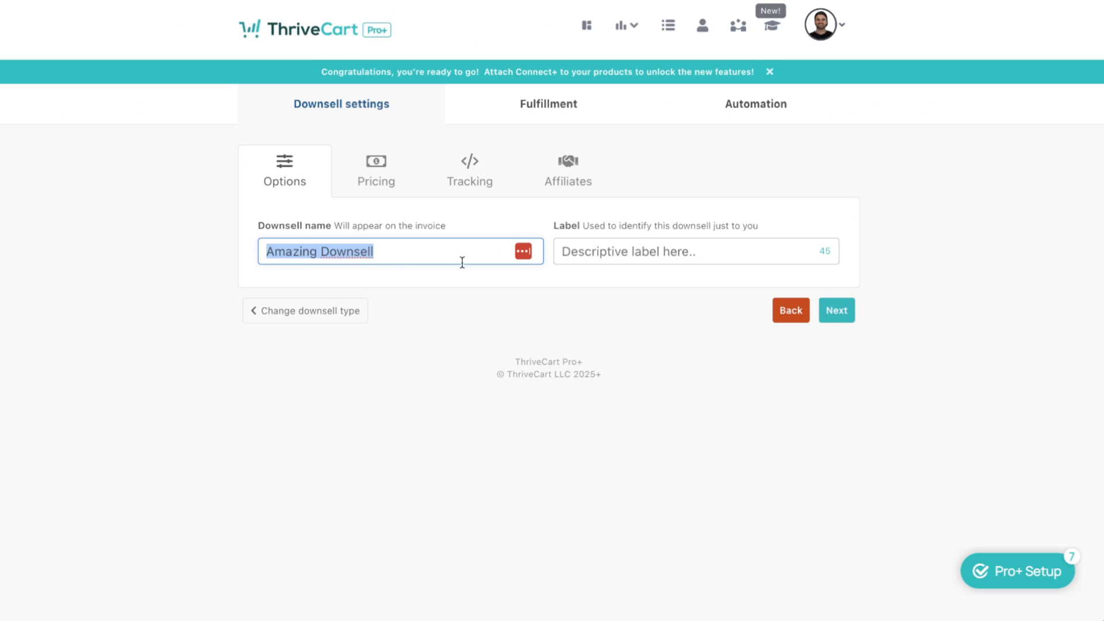
click(653, 252)
key(ctrl+v)
Price the downsell at $17 one-time and skip the Tracking and Affiliates settings
click(835, 311)
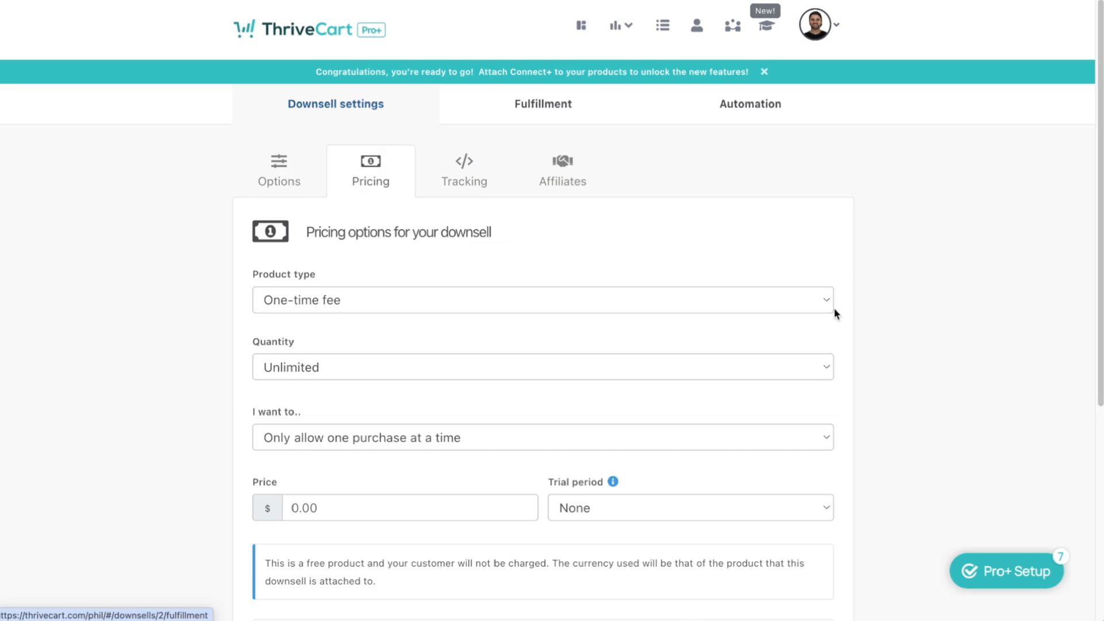
click(292, 509)
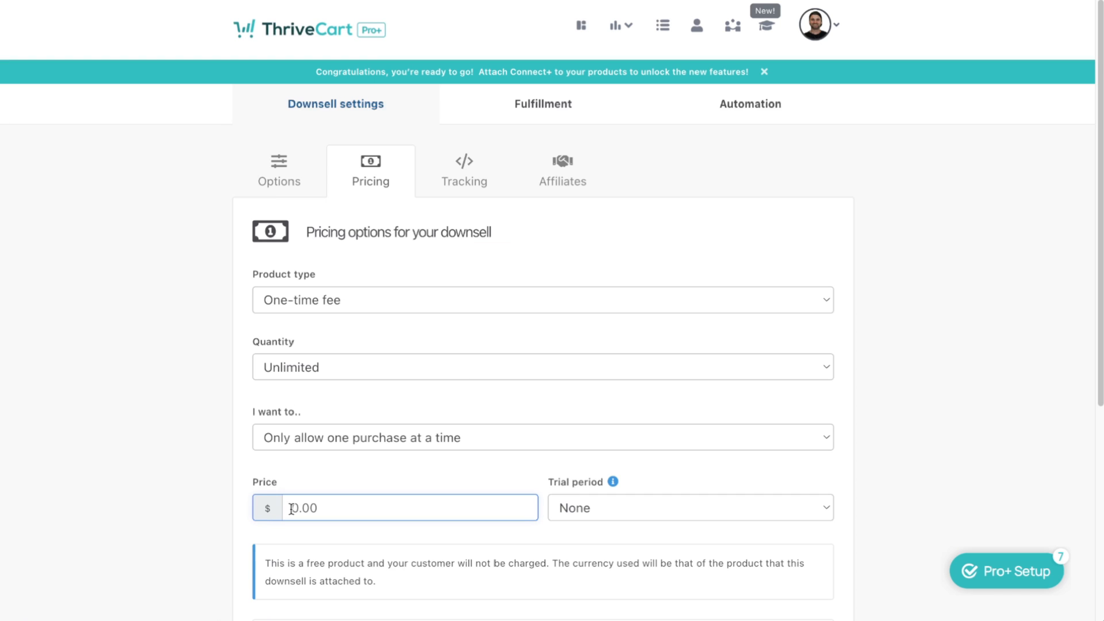
text(187)
key(Left)
key(BackSpace)
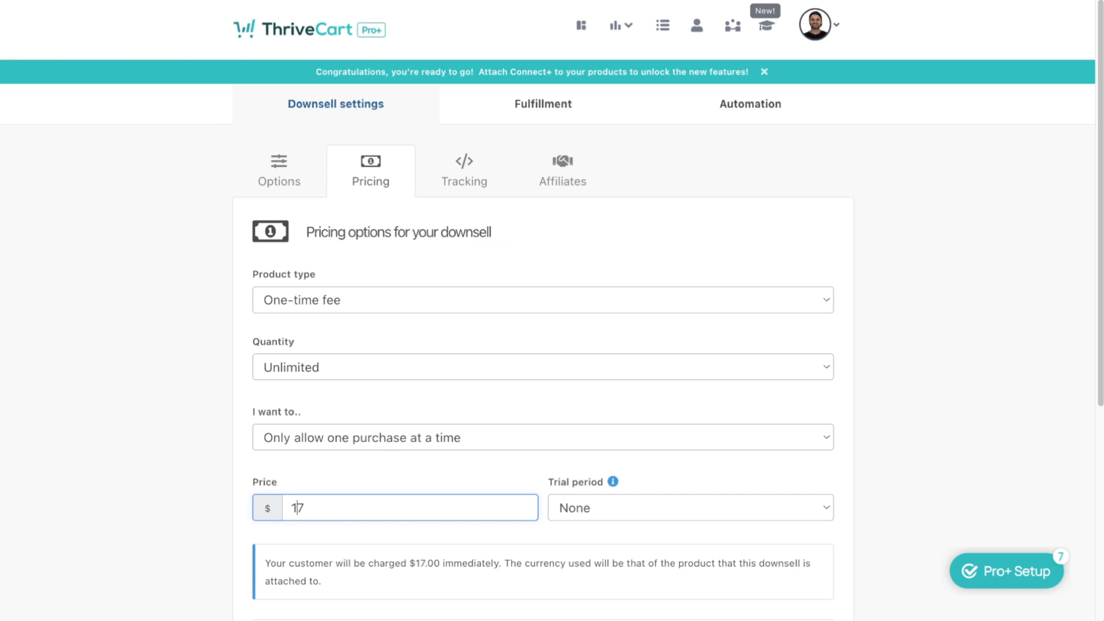
scroll(469, 549, down, 5)
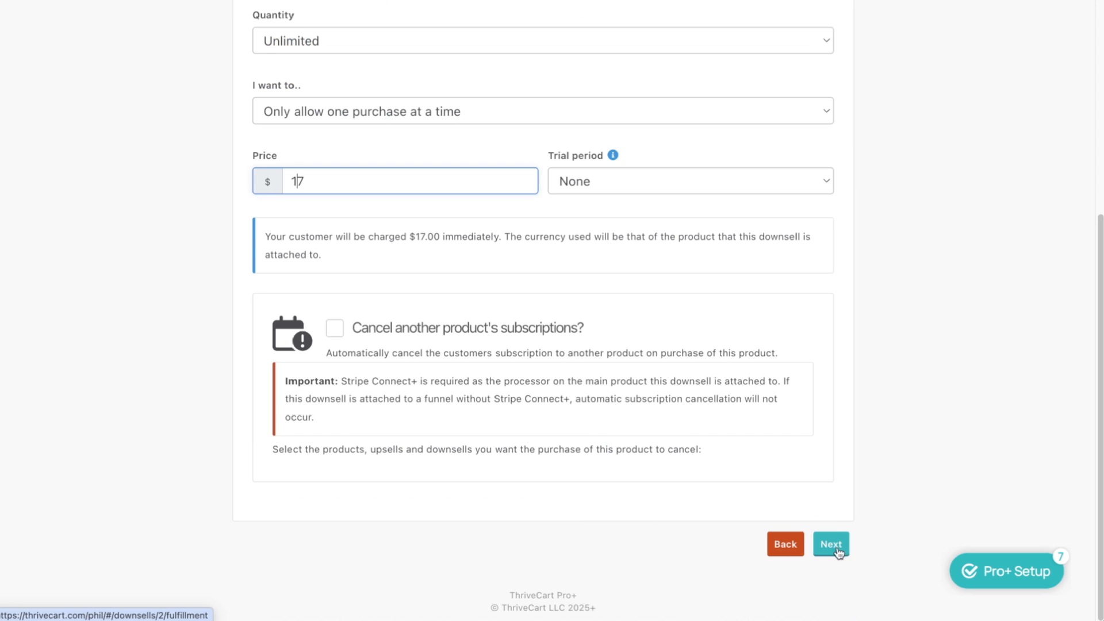
click(838, 553)
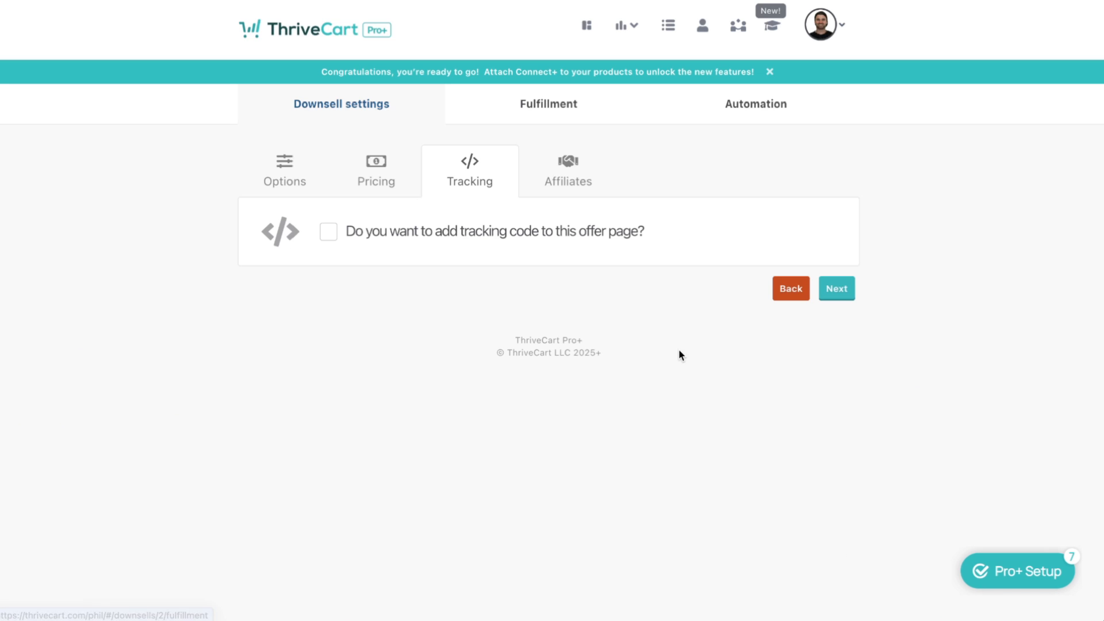
click(853, 298)
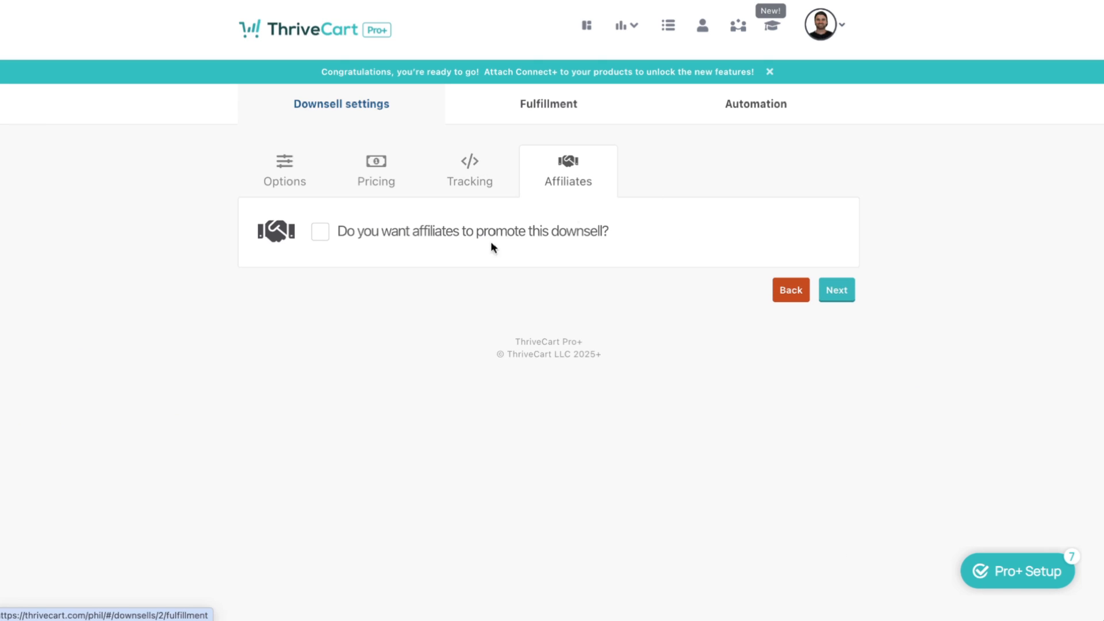
click(847, 298)
Set success title 'You will be sent information about Enrolment', link text 'Check your email for enrolment info', then save
click(493, 289)
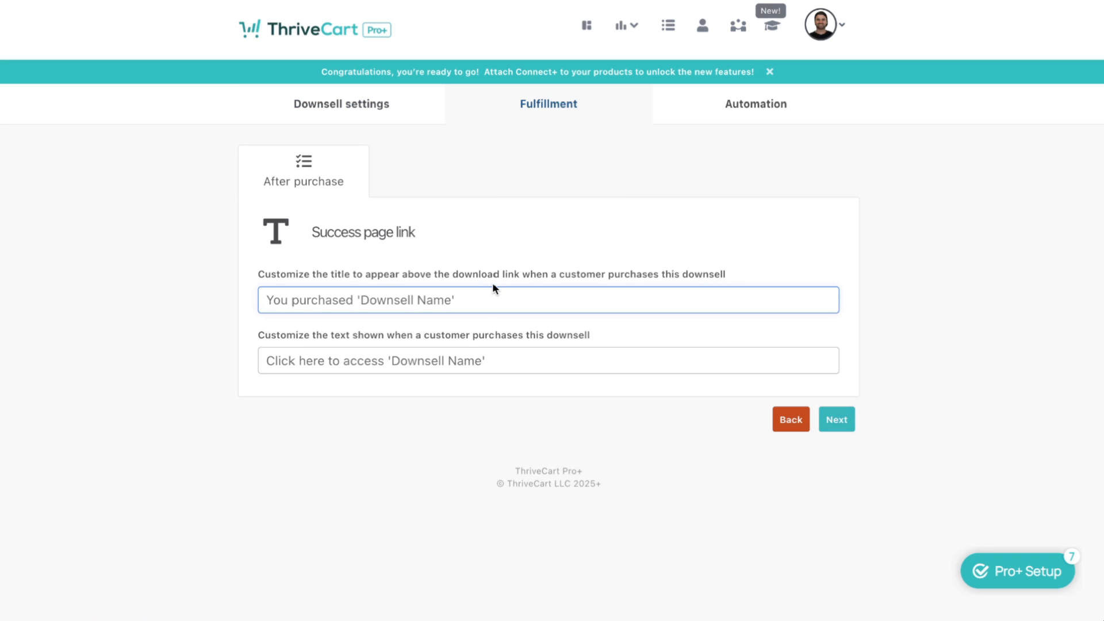
text(You will be sent inf)
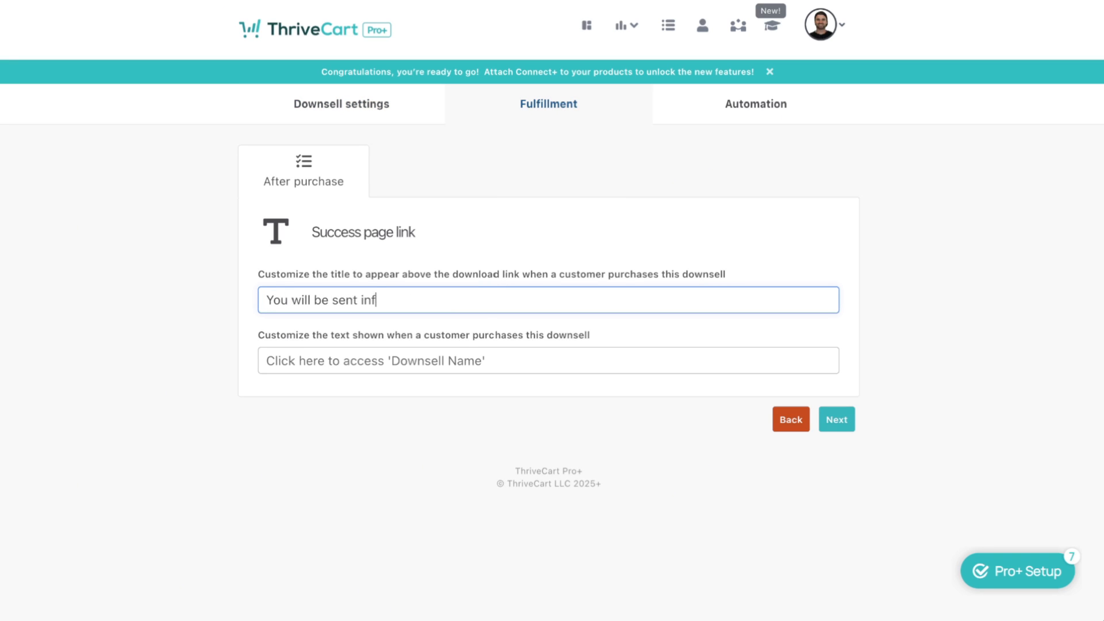
text(ormation about Enrolment)
key(Tab)
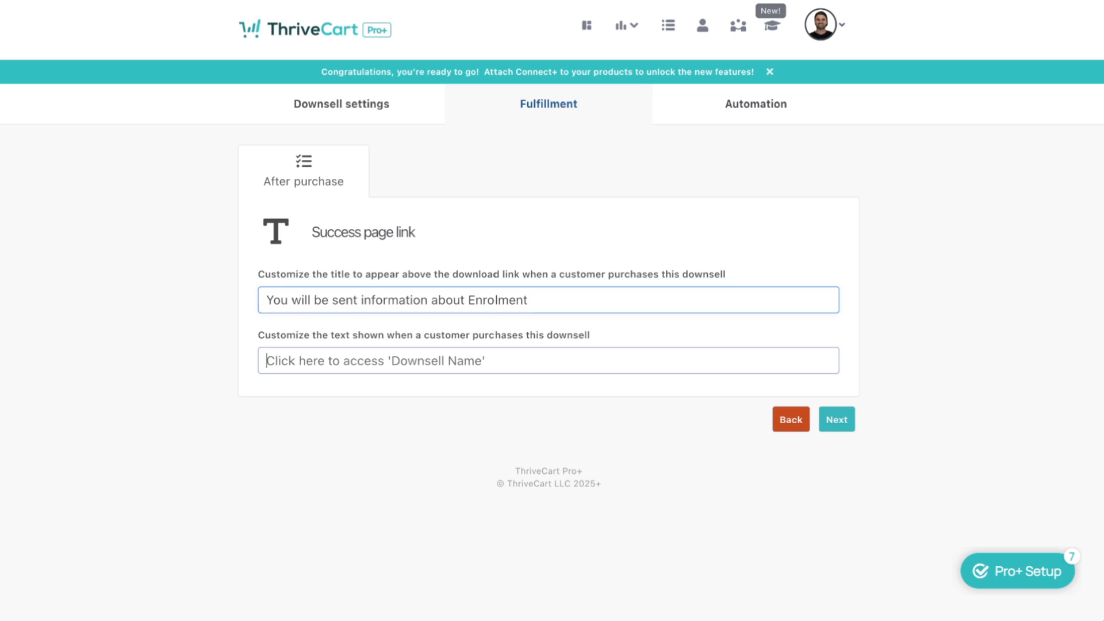
text(You will)
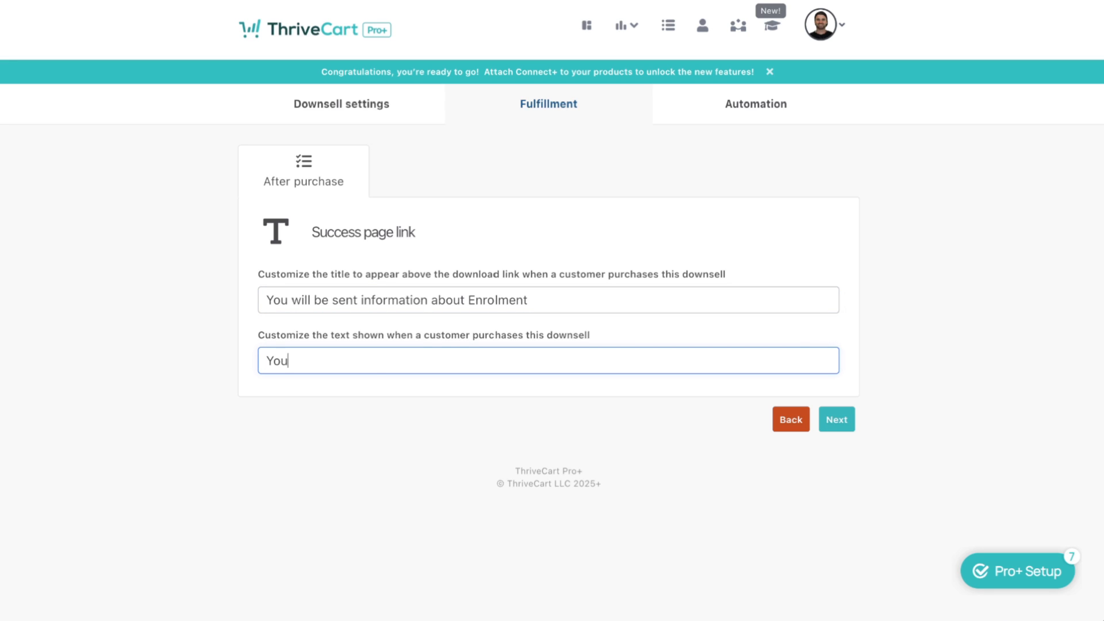
key(BackSpace)
key(BackSpace)
key(BackSpace)
text(Check your email for enrol)
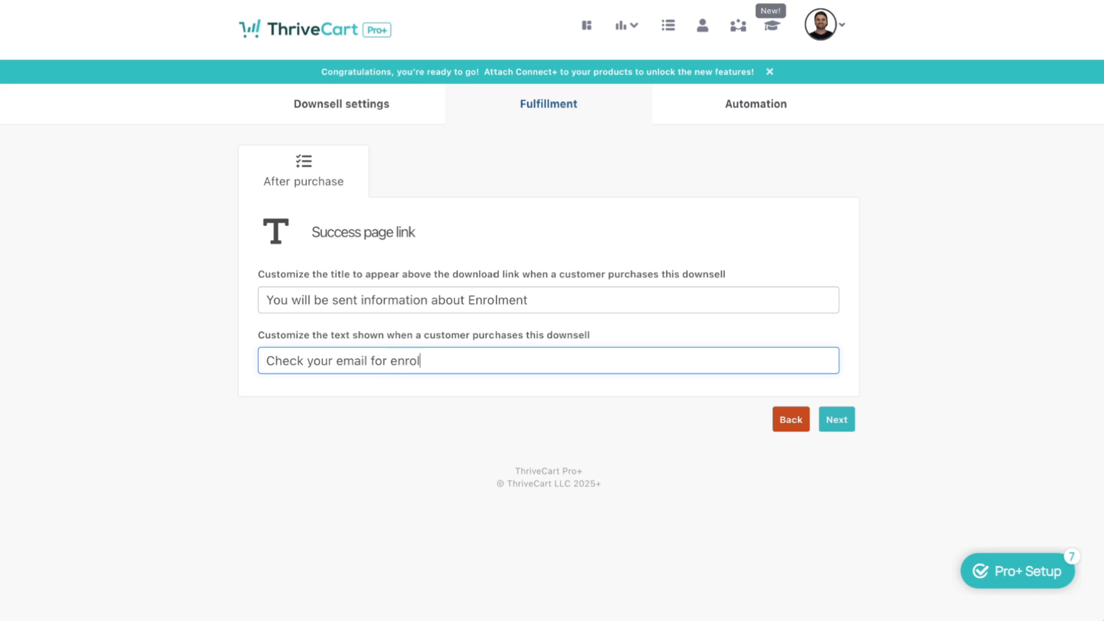
text(ment info)
click(830, 424)
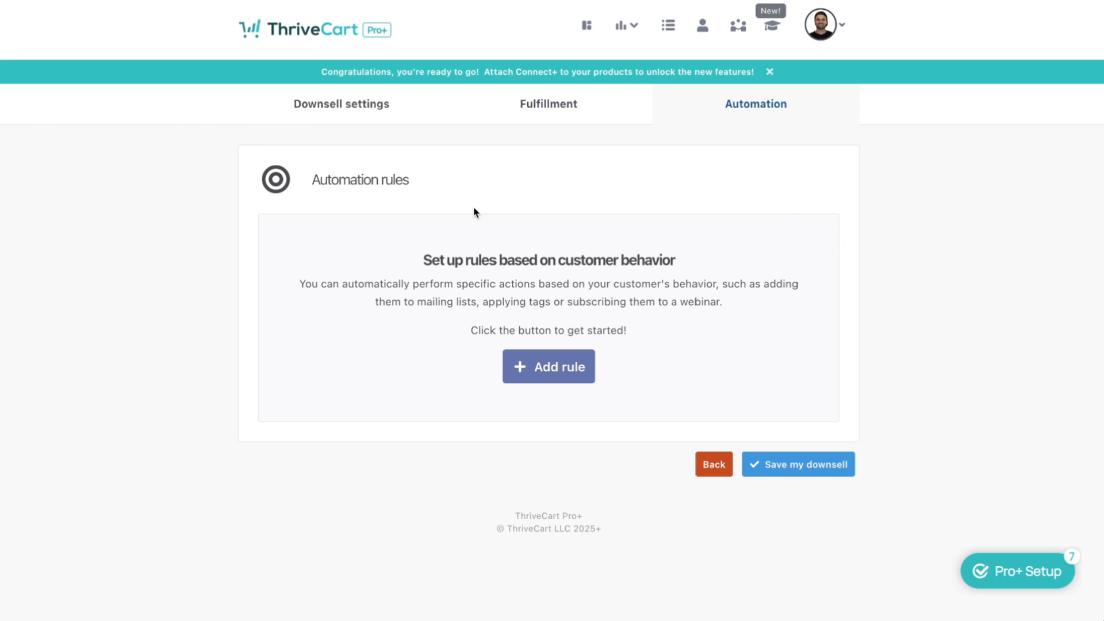
click(786, 457)
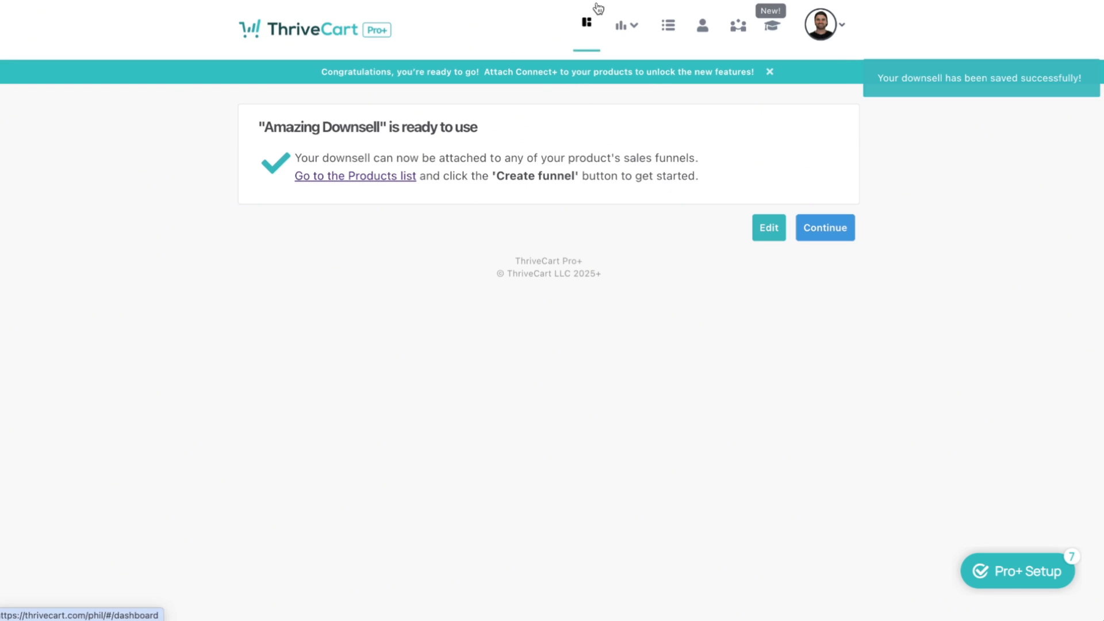
Open the Demo Course product's checkout settings and launch its cart page in the Enhanced Editor
mouse_move(656, 30)
click(387, 179)
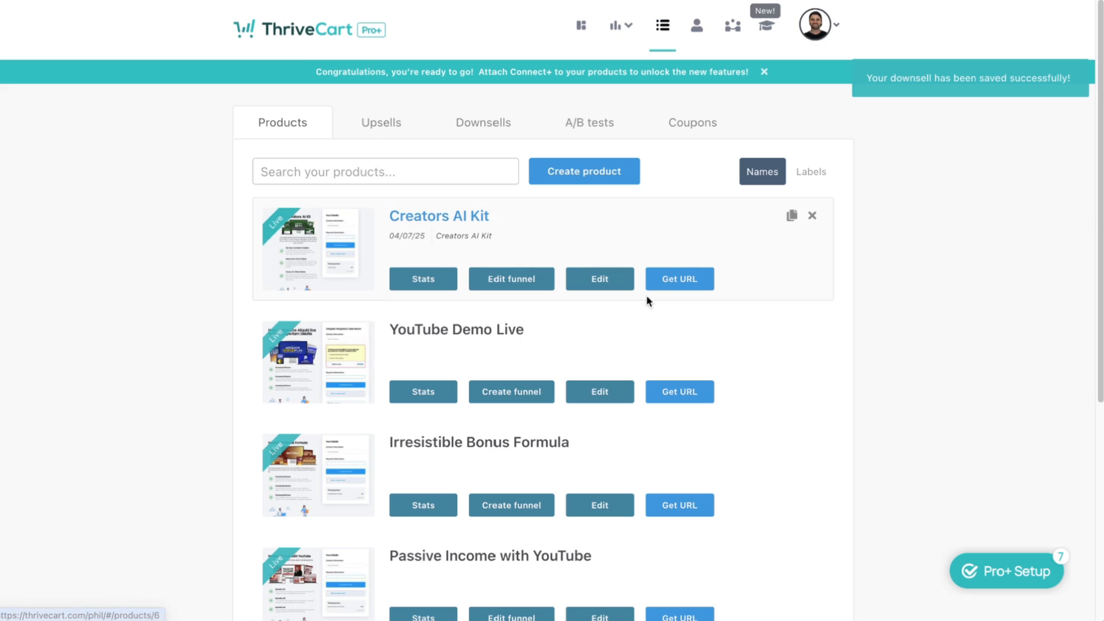
scroll(584, 597, down, 5)
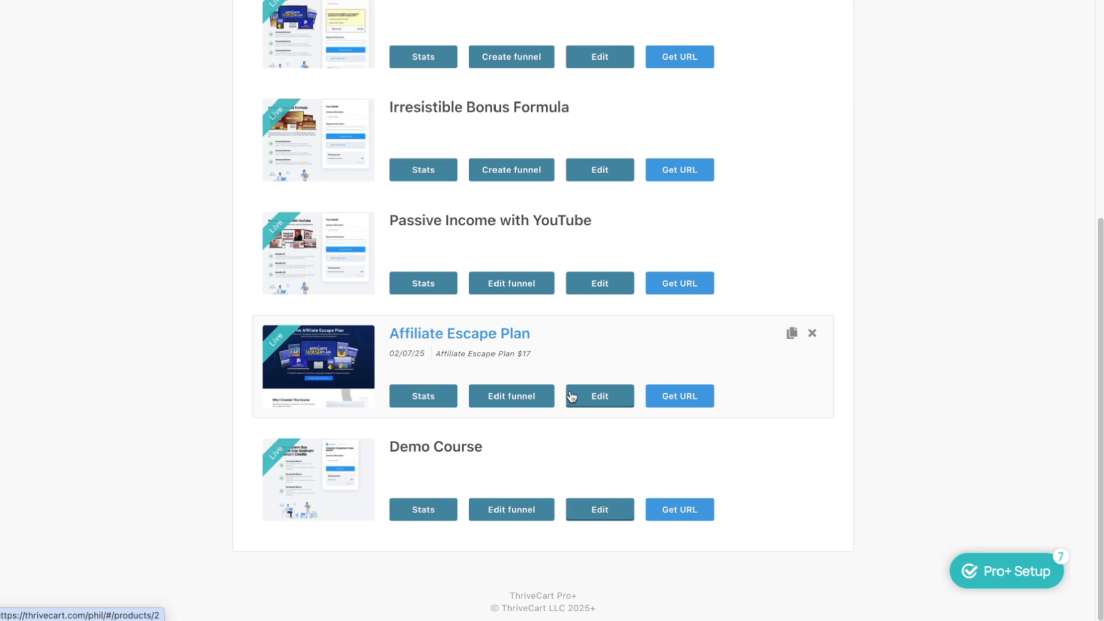
click(581, 375)
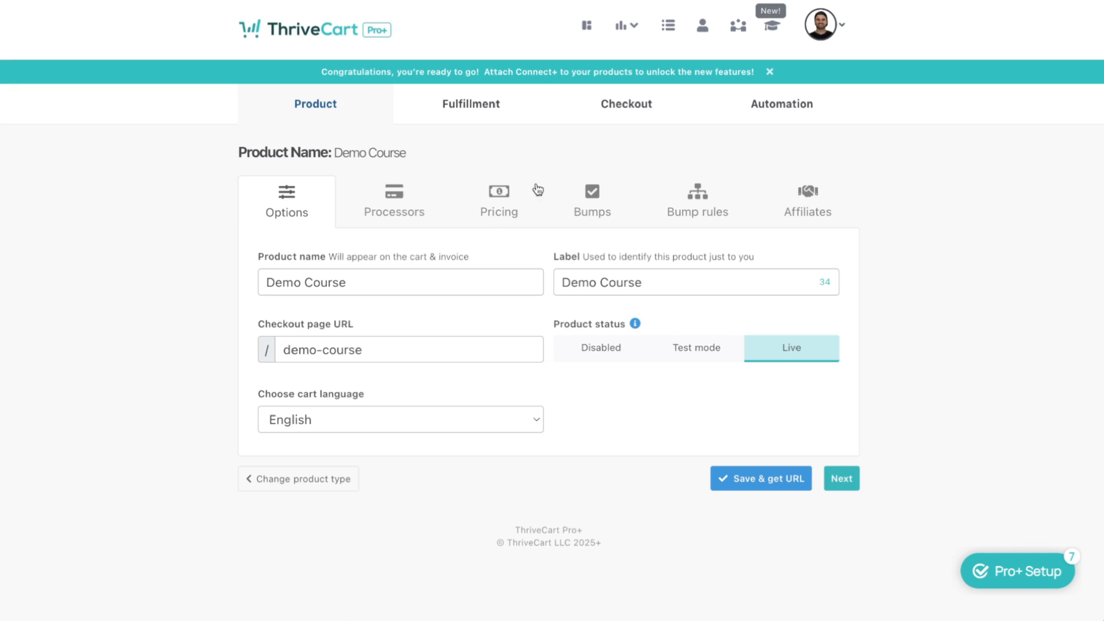
click(612, 108)
scroll(552, 301, down, 3)
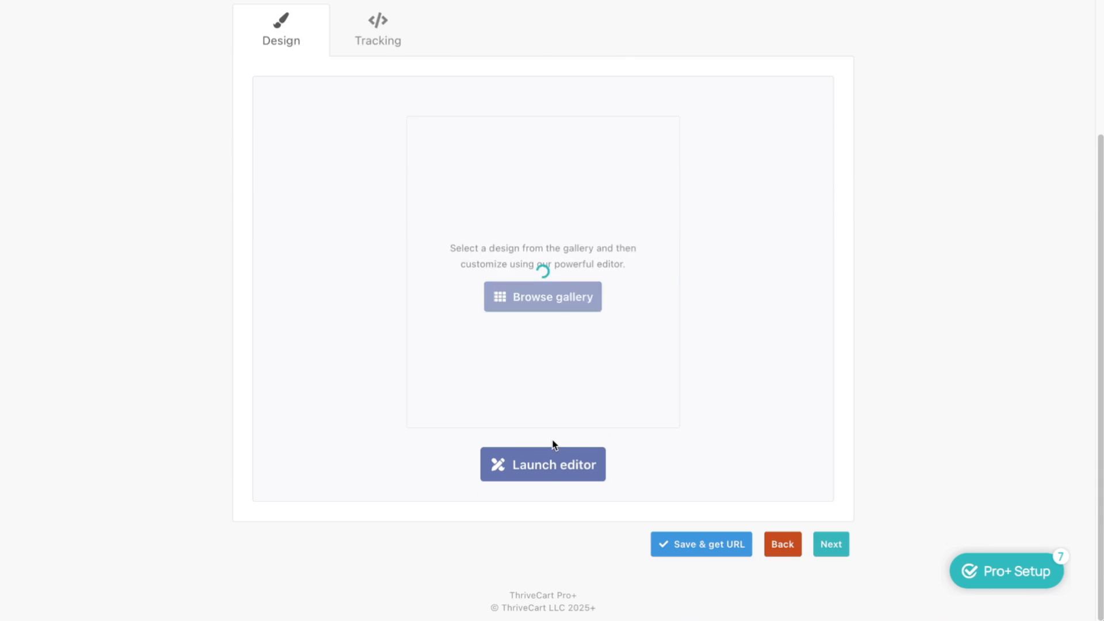
click(551, 465)
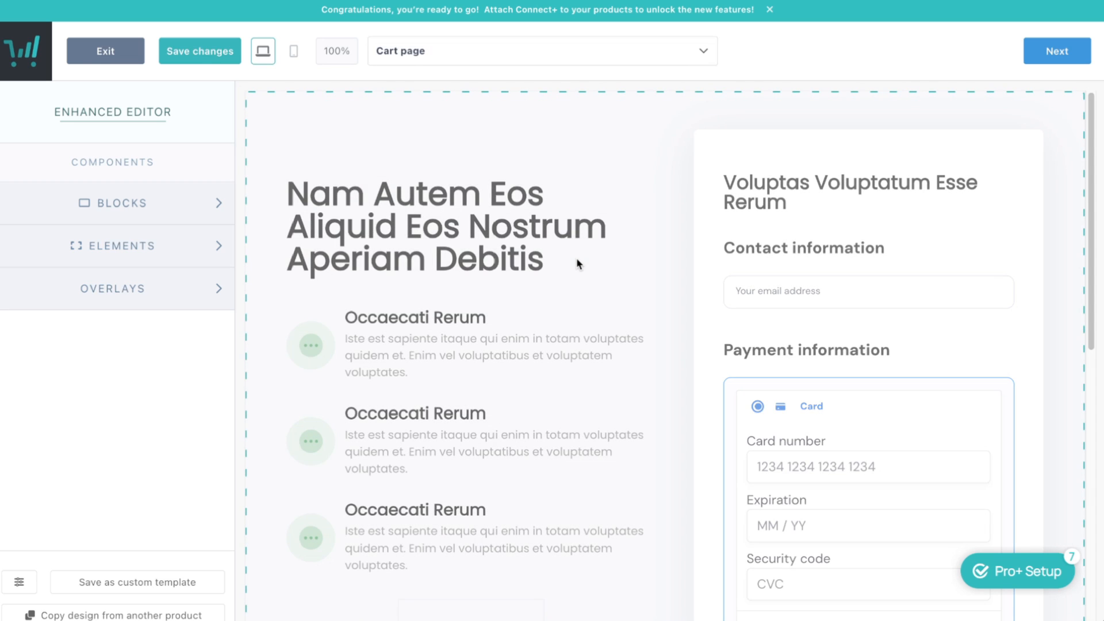
Add a new downsell funnel item and select Amazing Downsell as the offer
click(565, 60)
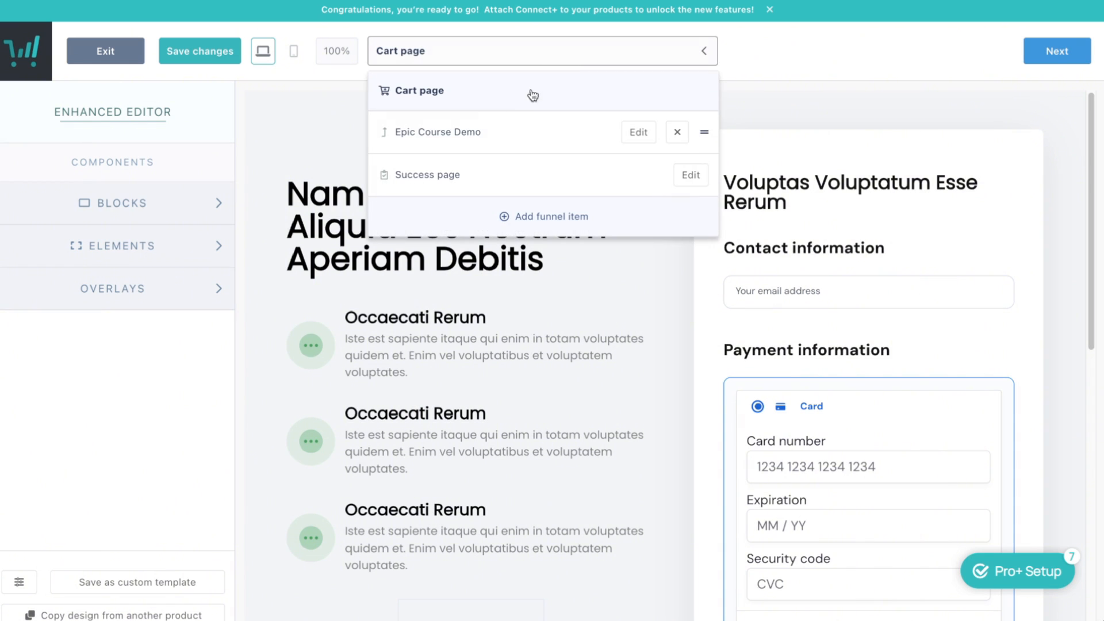
click(546, 224)
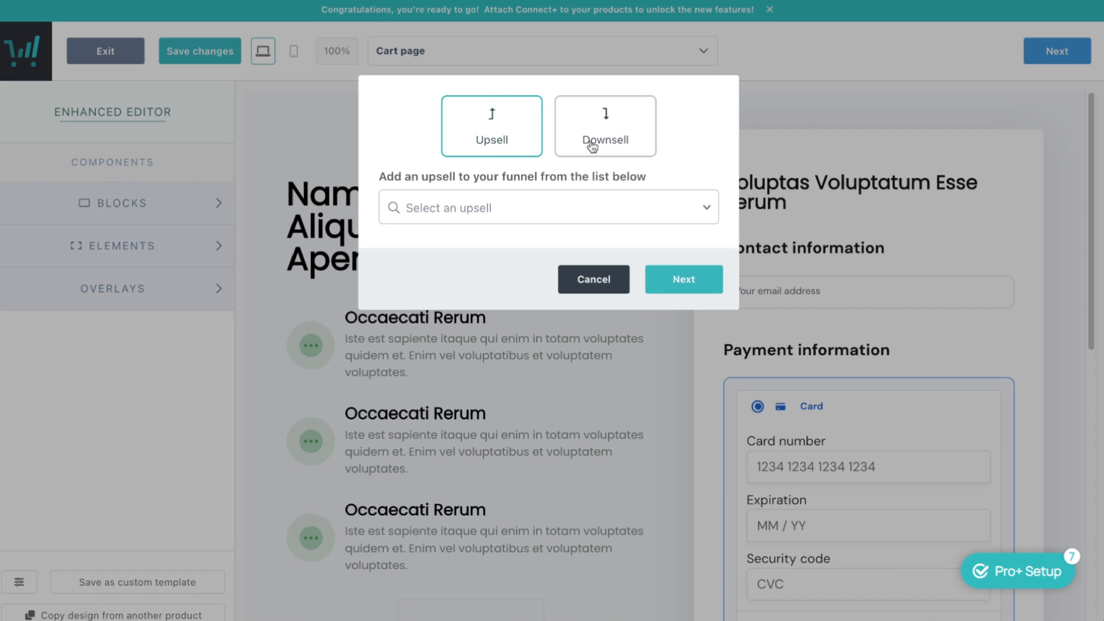
click(595, 140)
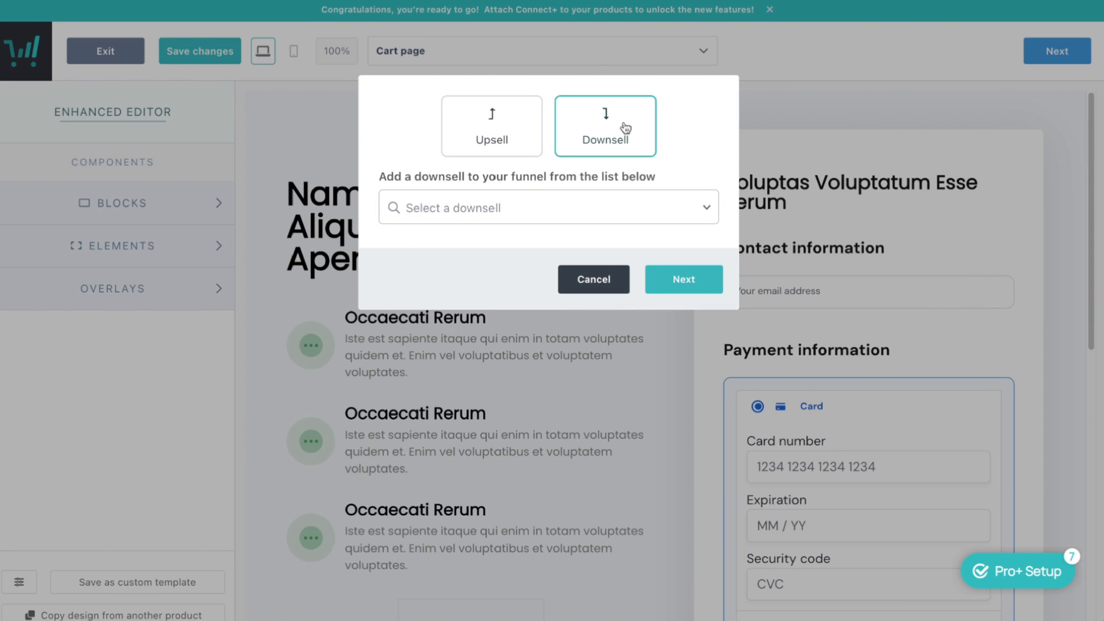
click(658, 208)
click(500, 282)
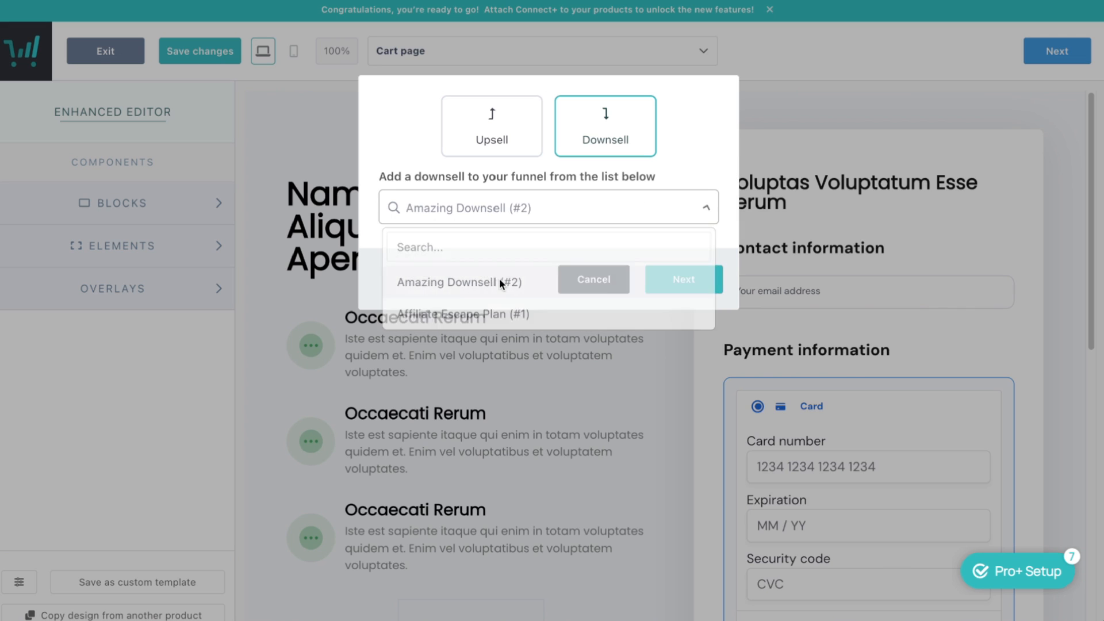
click(696, 280)
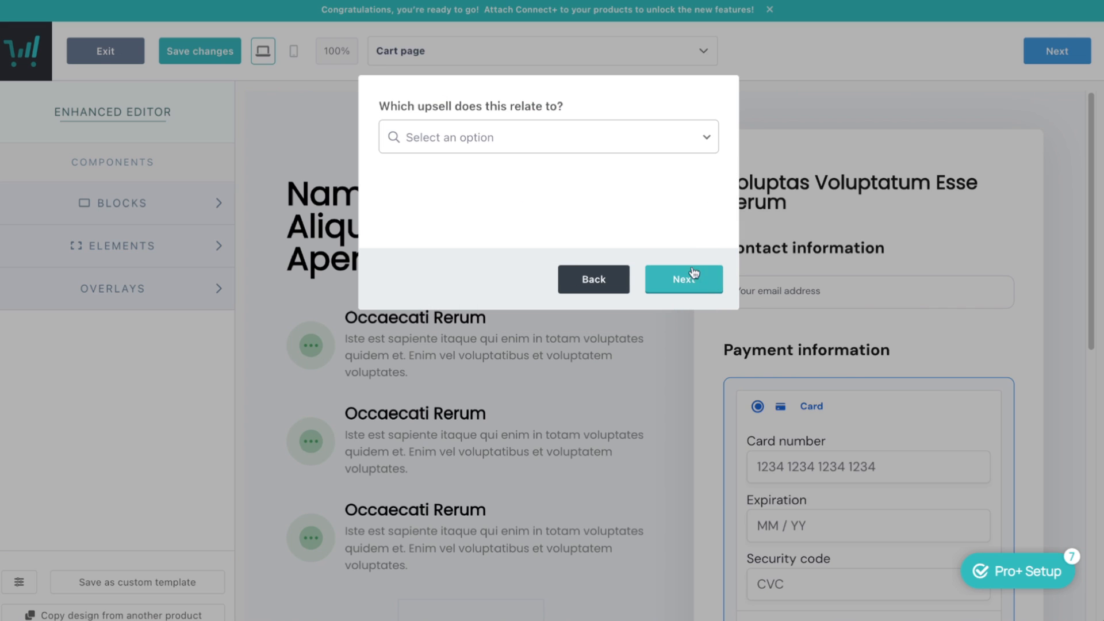
Link it to Epic Course Demo, keep the built-in design, tag buyers 'Demo course bu', and add it
click(554, 148)
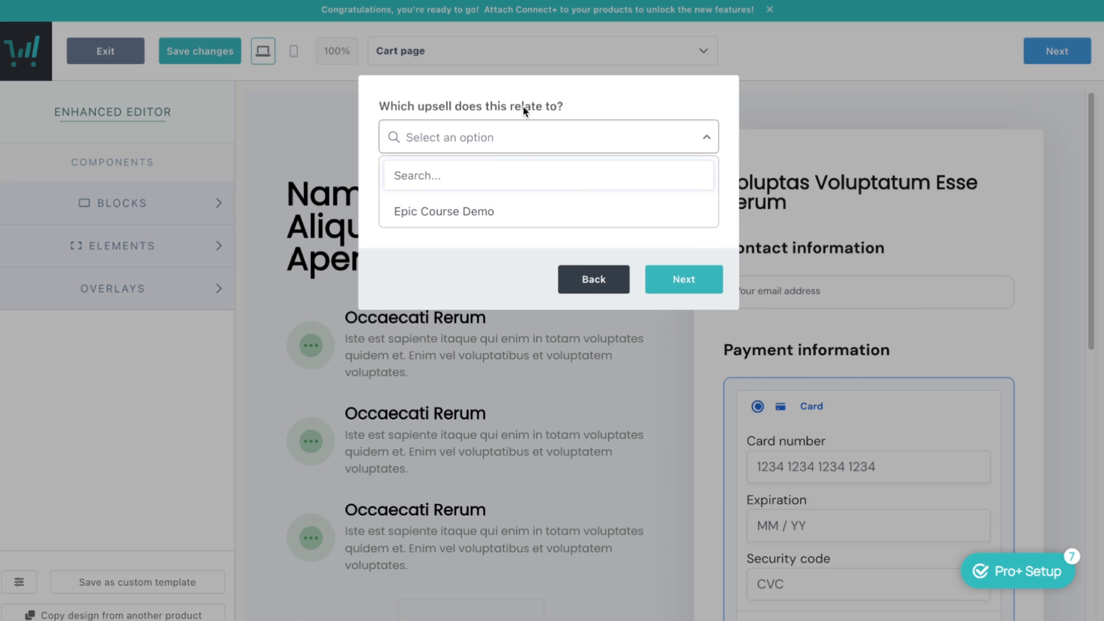
click(432, 213)
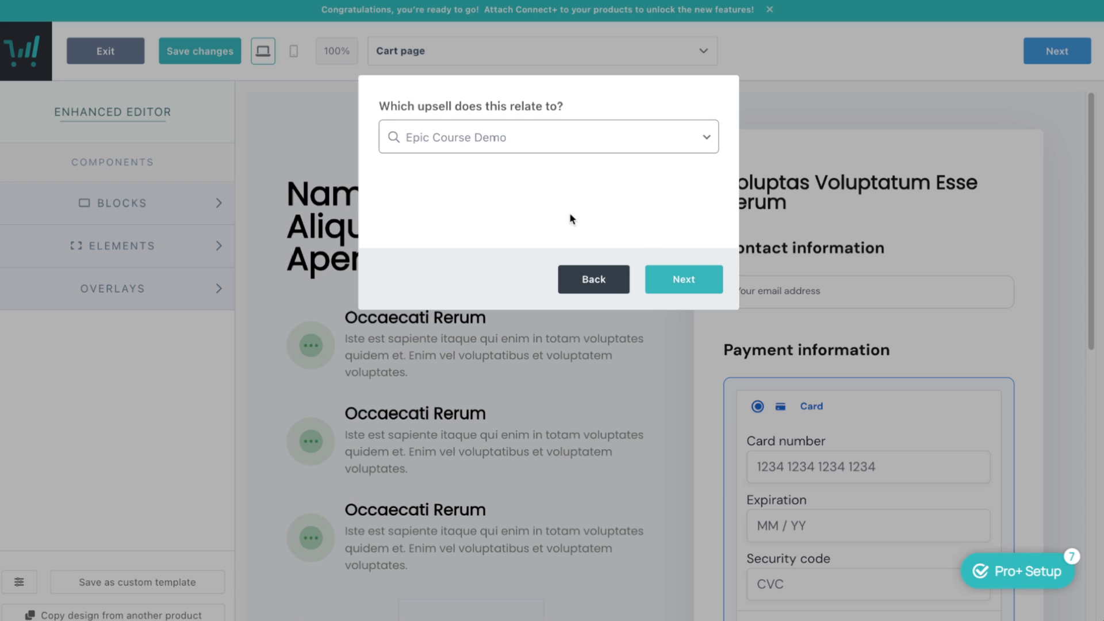
click(698, 279)
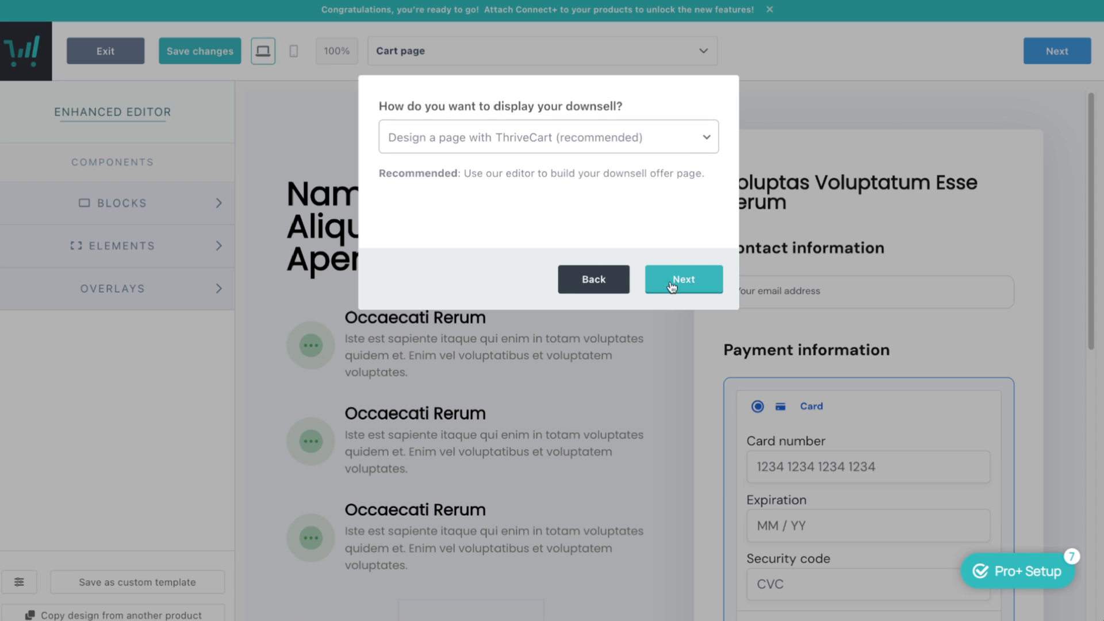
click(698, 285)
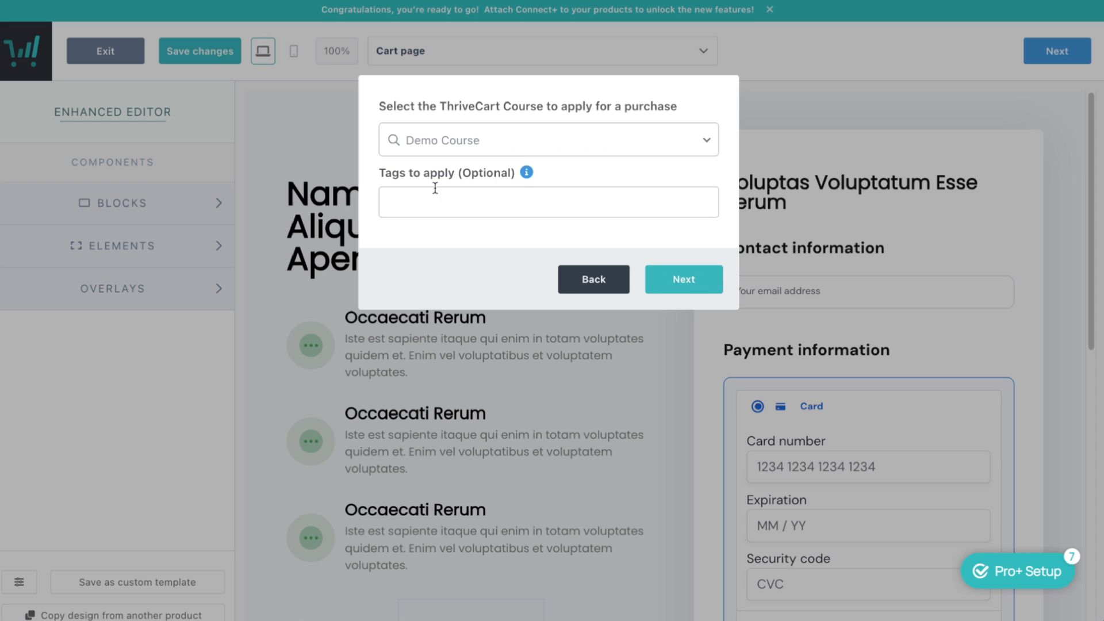
click(546, 210)
text(Demo course buyer)
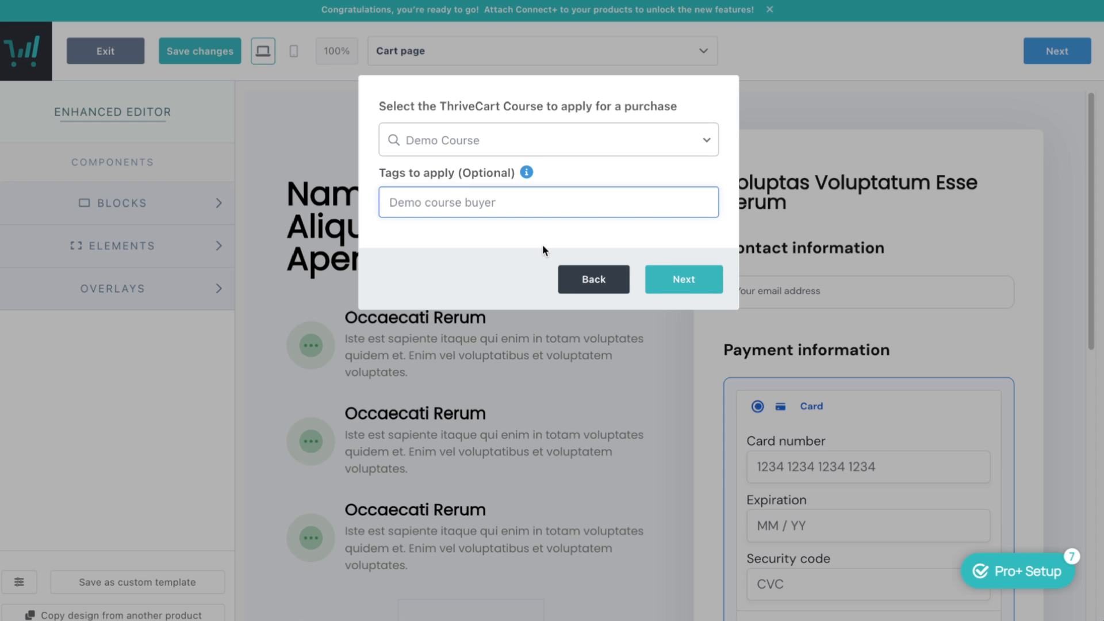
click(678, 280)
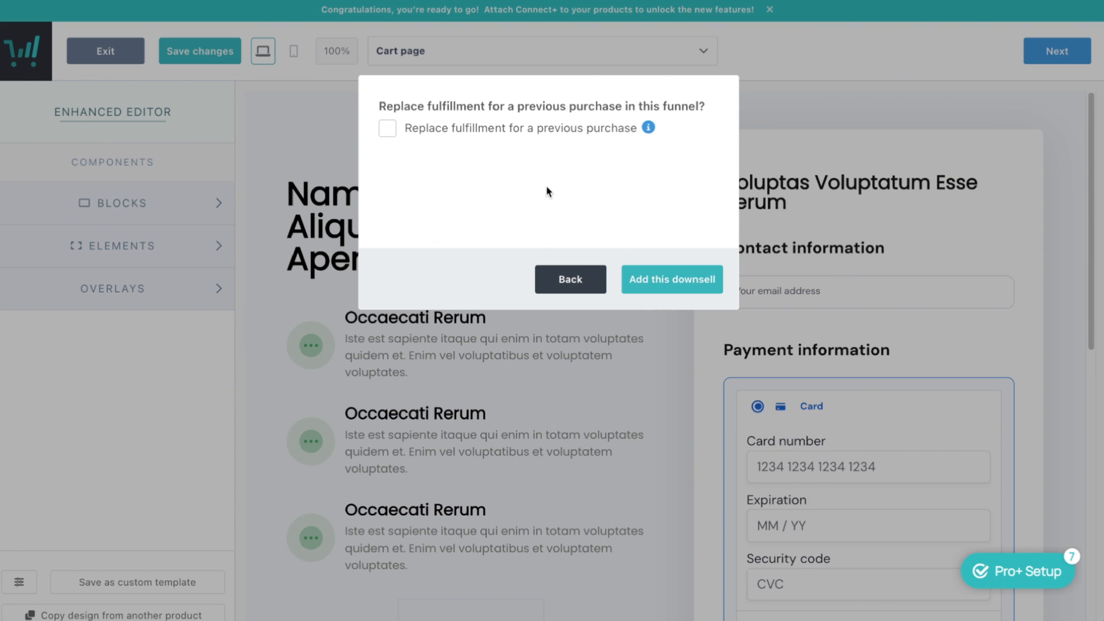
click(685, 281)
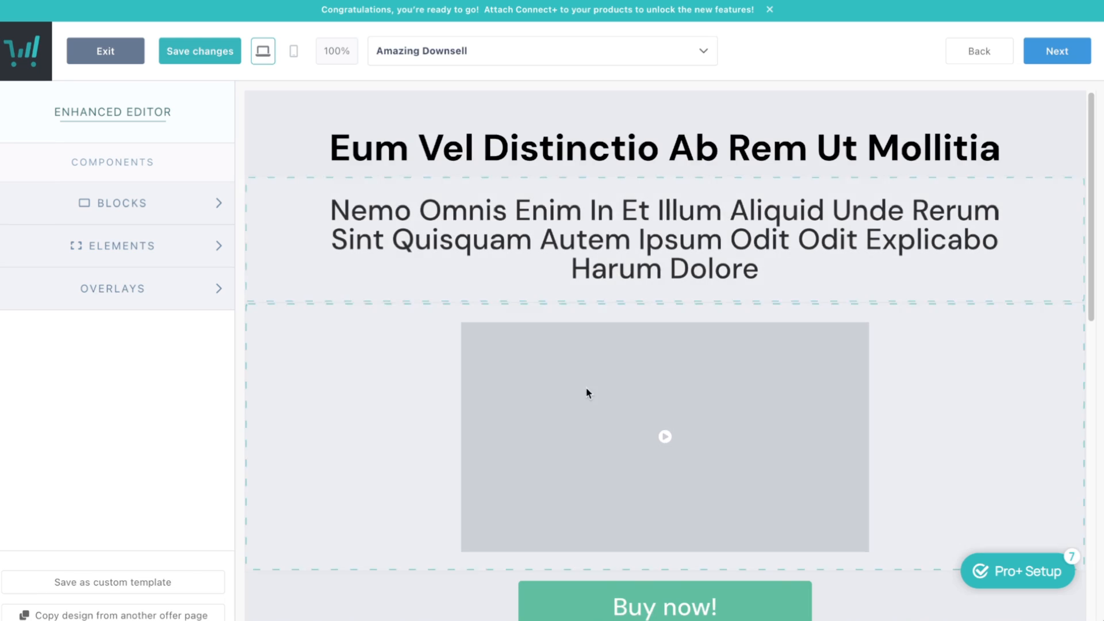
Review the Amazing Downsell page without copying another offer's design, then advance to the Success page
scroll(610, 414, down, 10)
scroll(624, 416, up, 8)
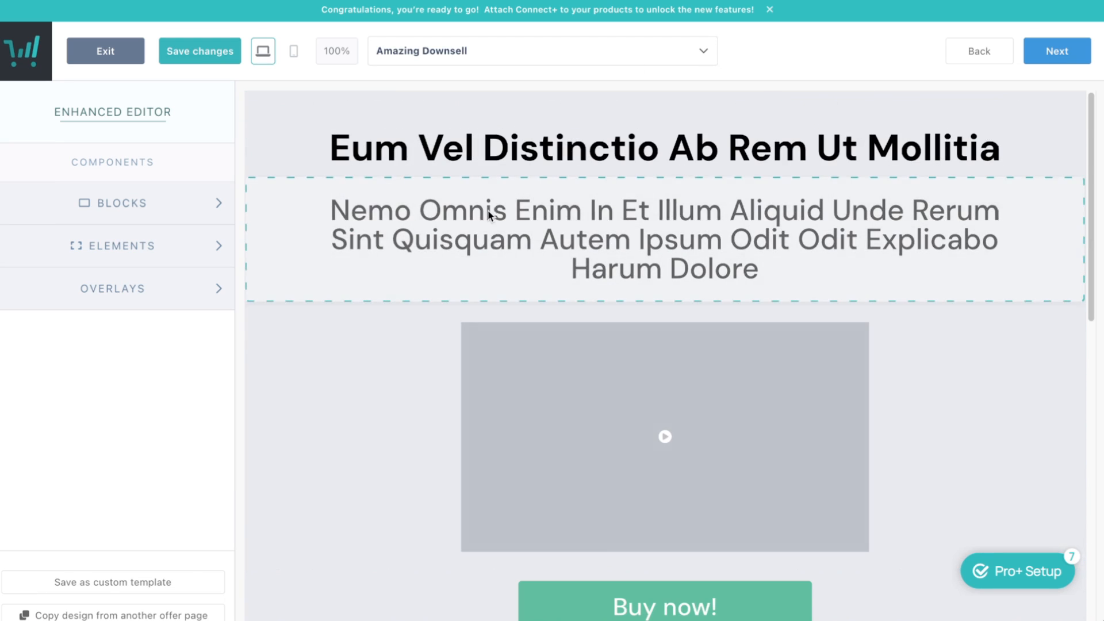
scroll(493, 217, down, 12)
click(166, 612)
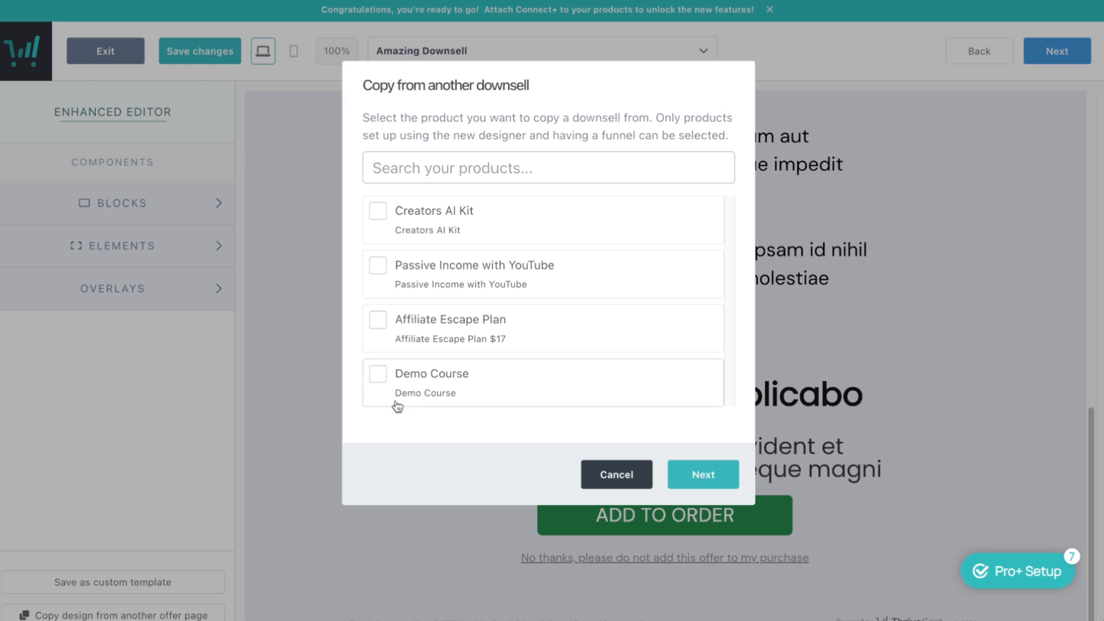
click(617, 475)
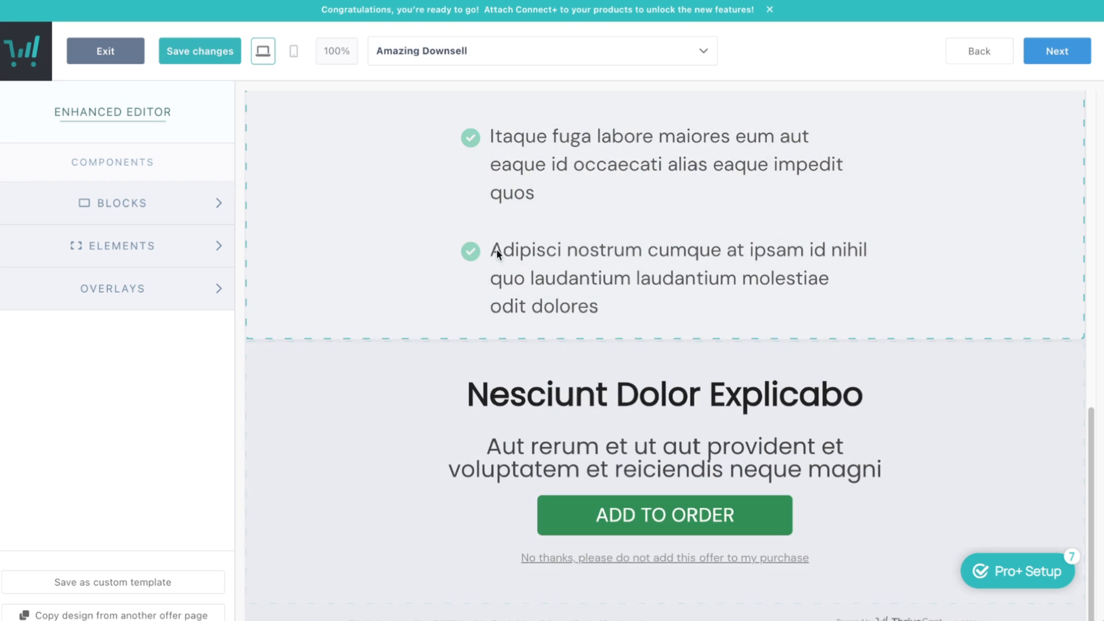
scroll(496, 249, up, 10)
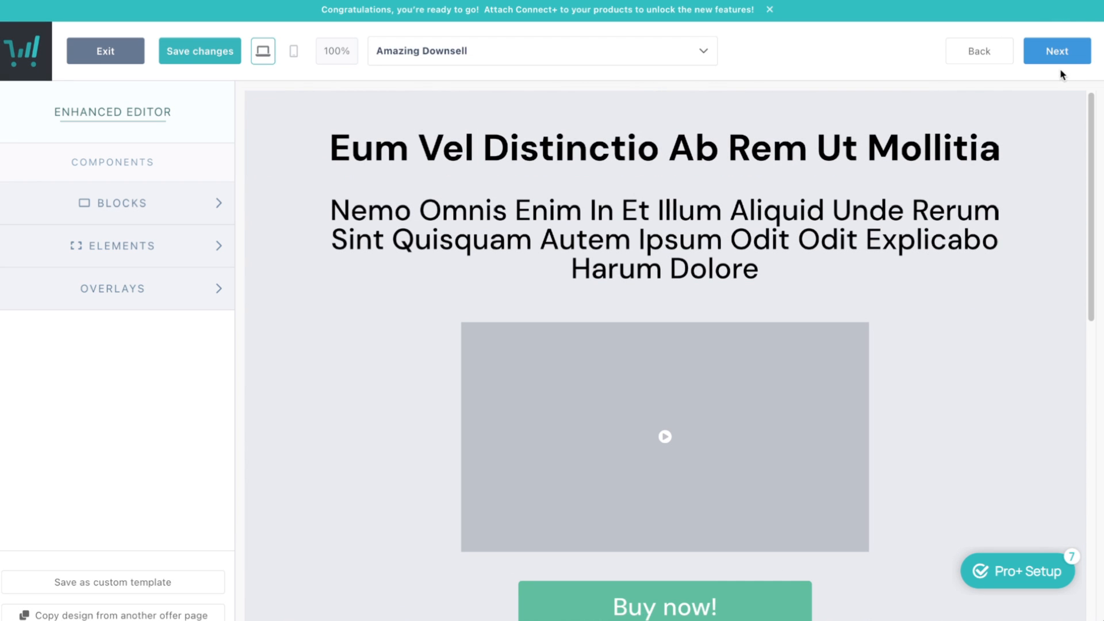
scroll(848, 227, down, 10)
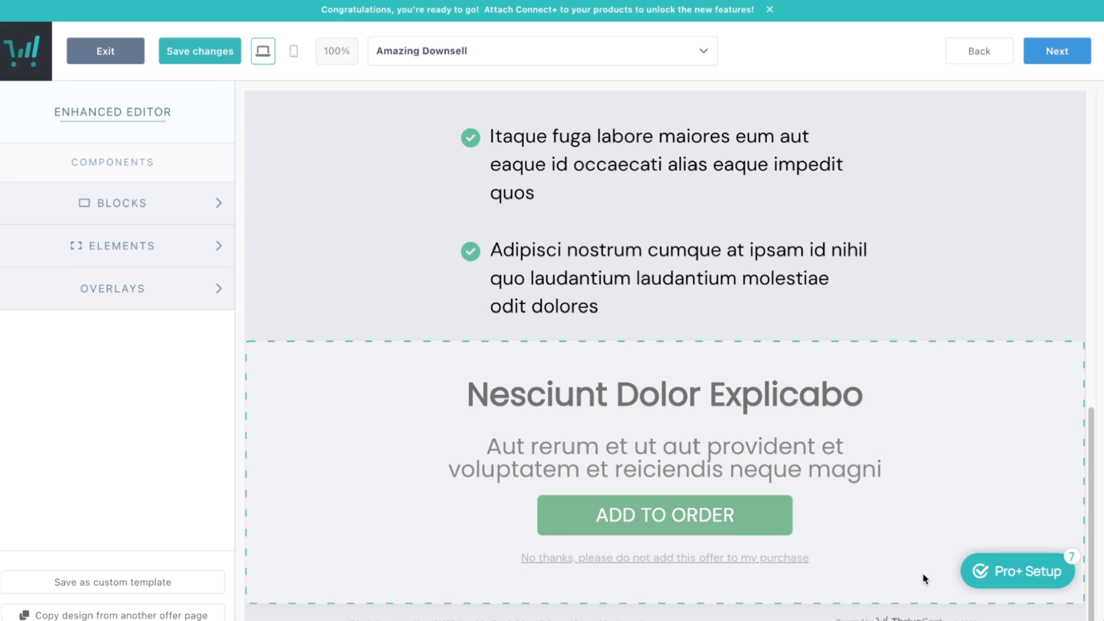
scroll(892, 461, up, 10)
click(1059, 51)
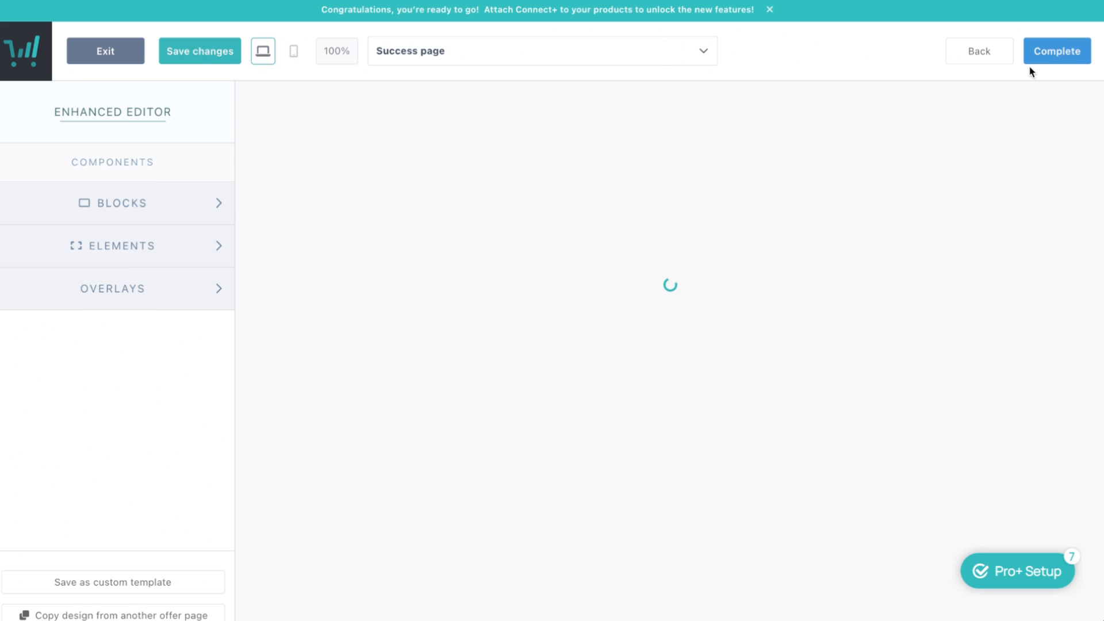